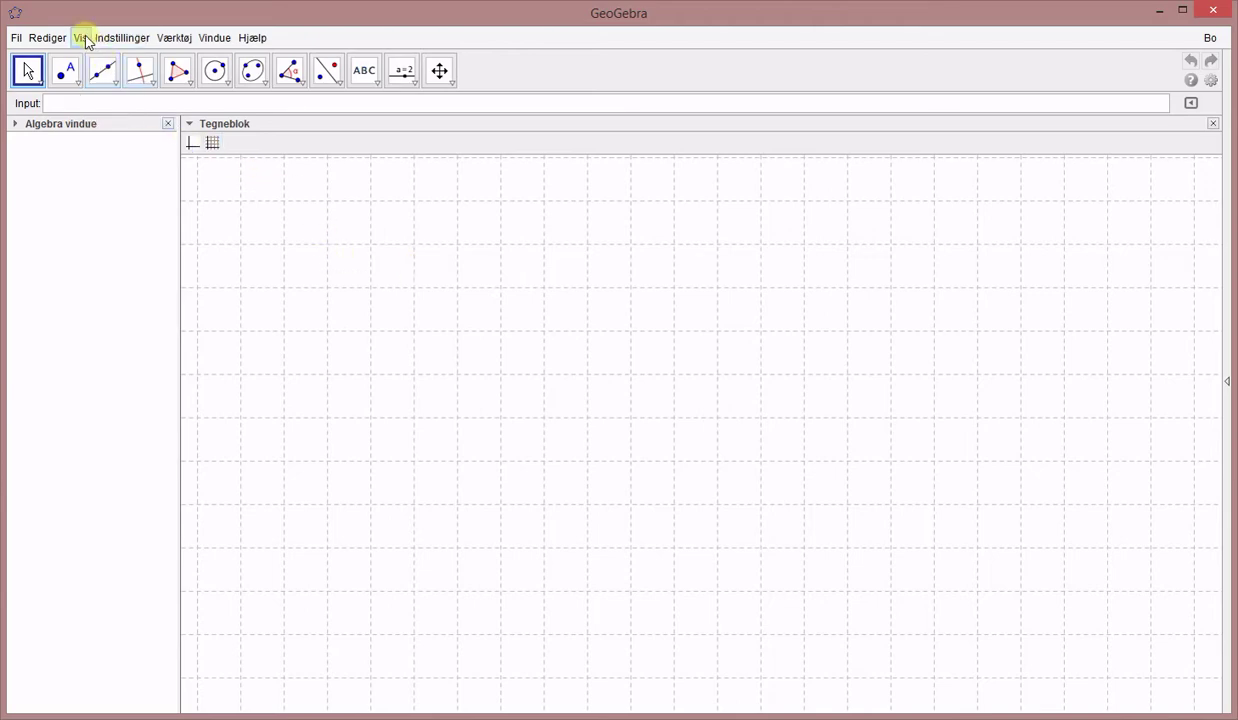
# Step: Switch the layout to only the Regneark view and turn on its formula bar
pyautogui.click(85, 40)
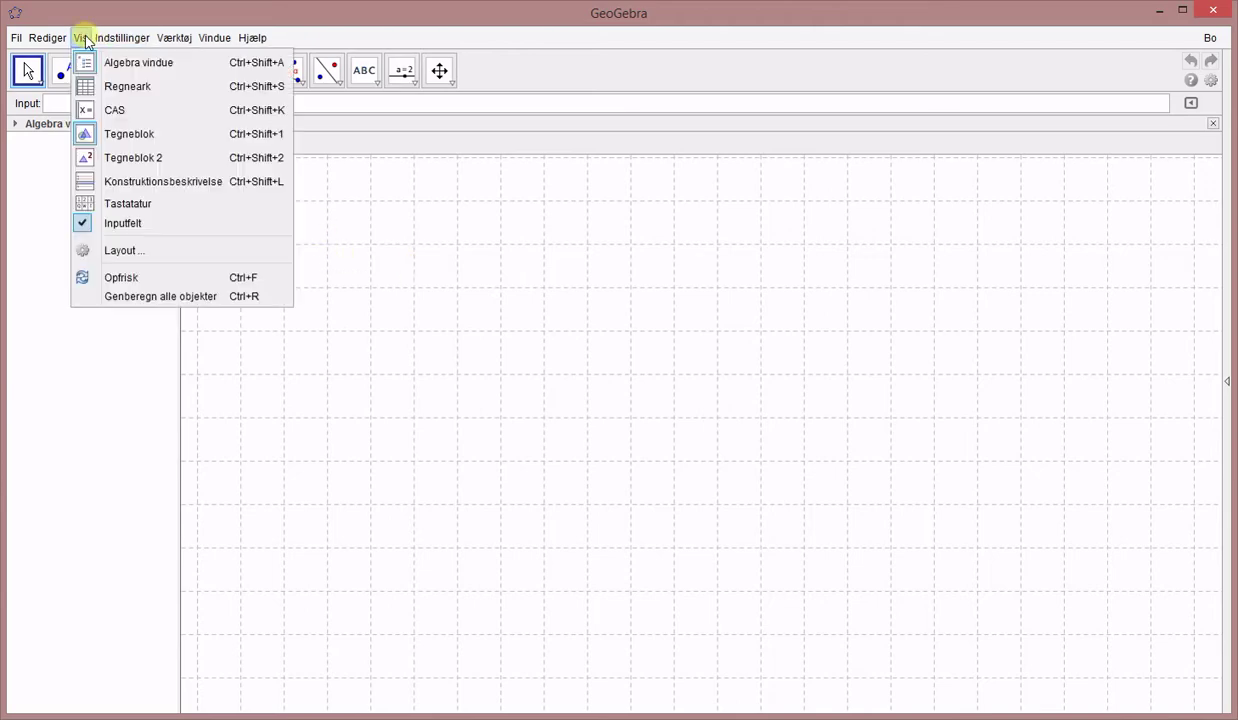
pyautogui.click(124, 88)
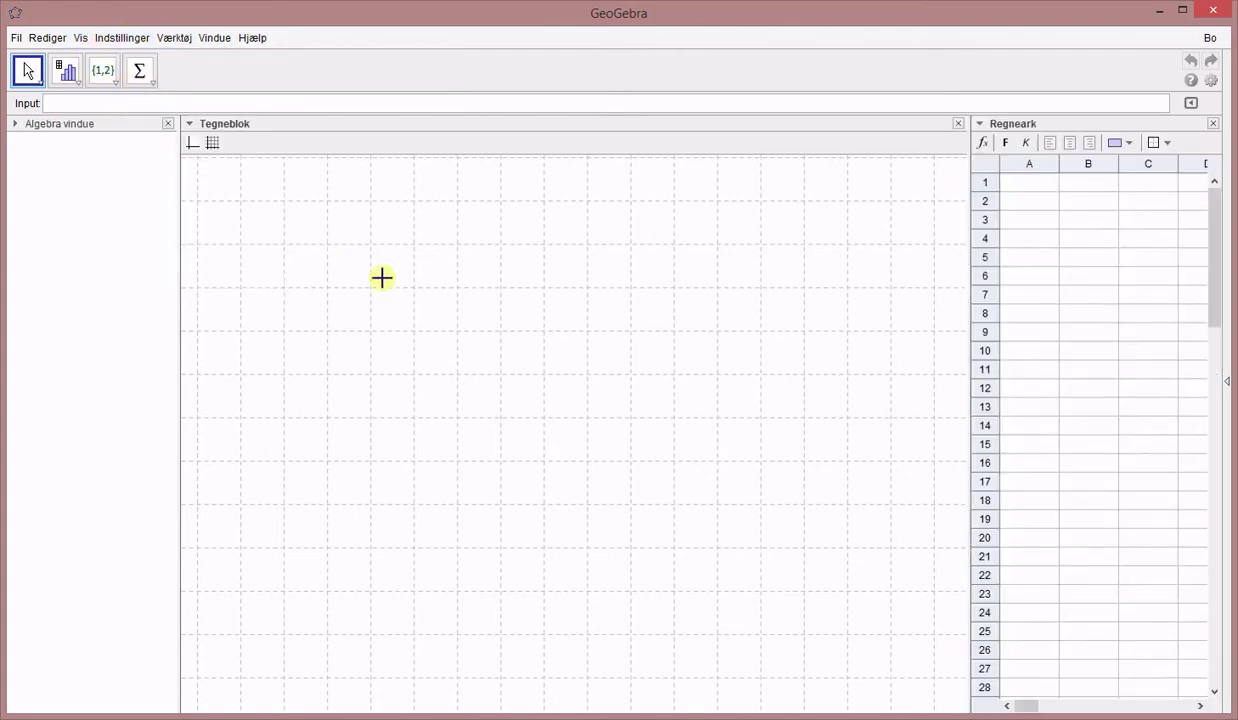
pyautogui.click(958, 125)
pyautogui.click(169, 124)
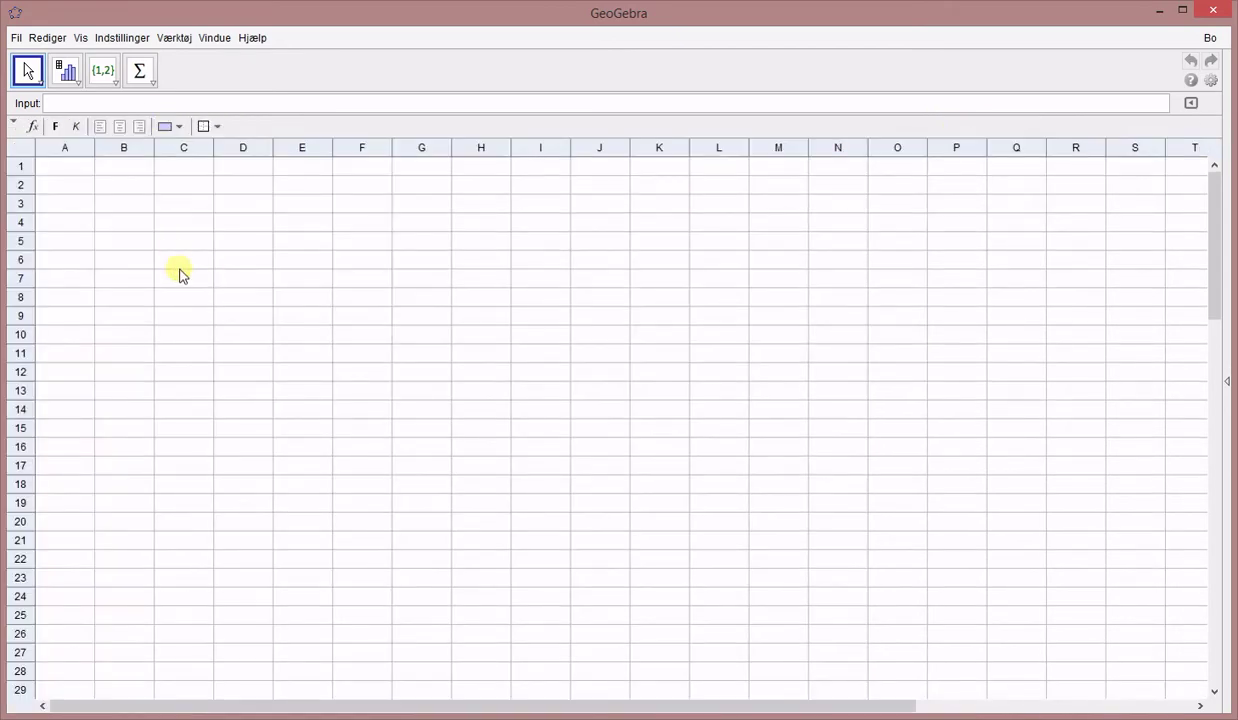
pyautogui.click(31, 126)
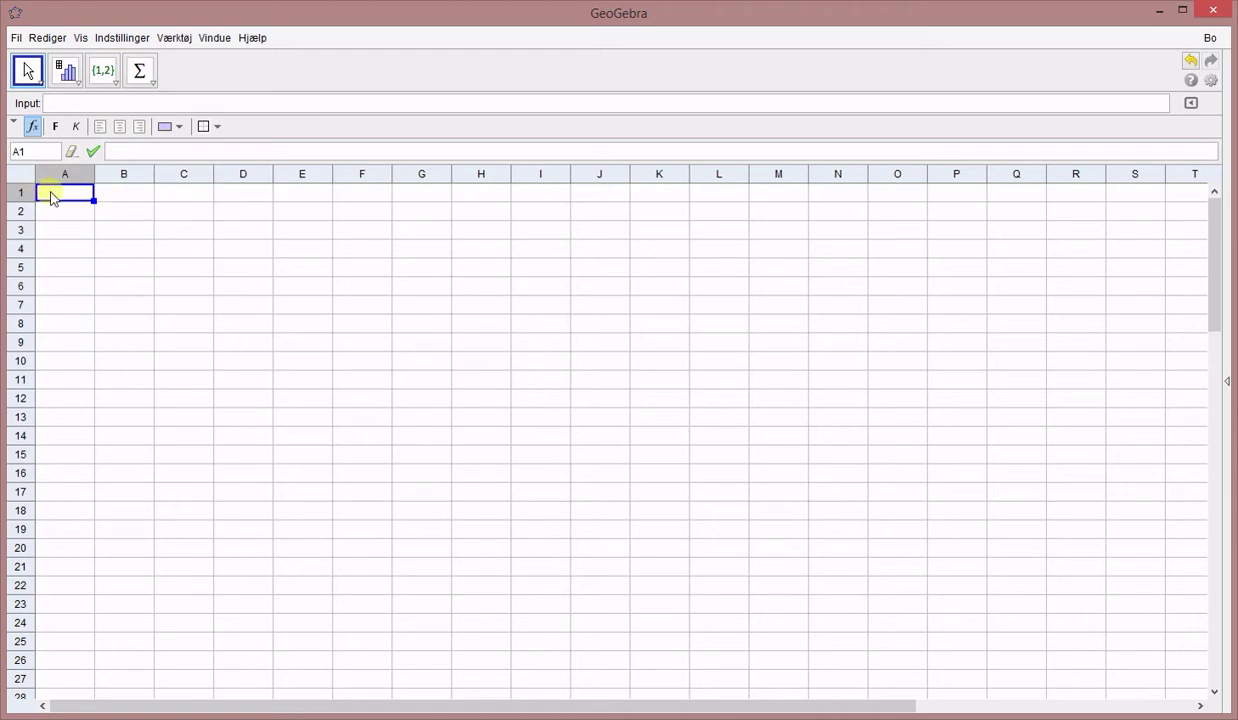
# Step: Enter the column headings Terning1 in cell A1 and Terning 2 in cell B1
pyautogui.write('Ter')
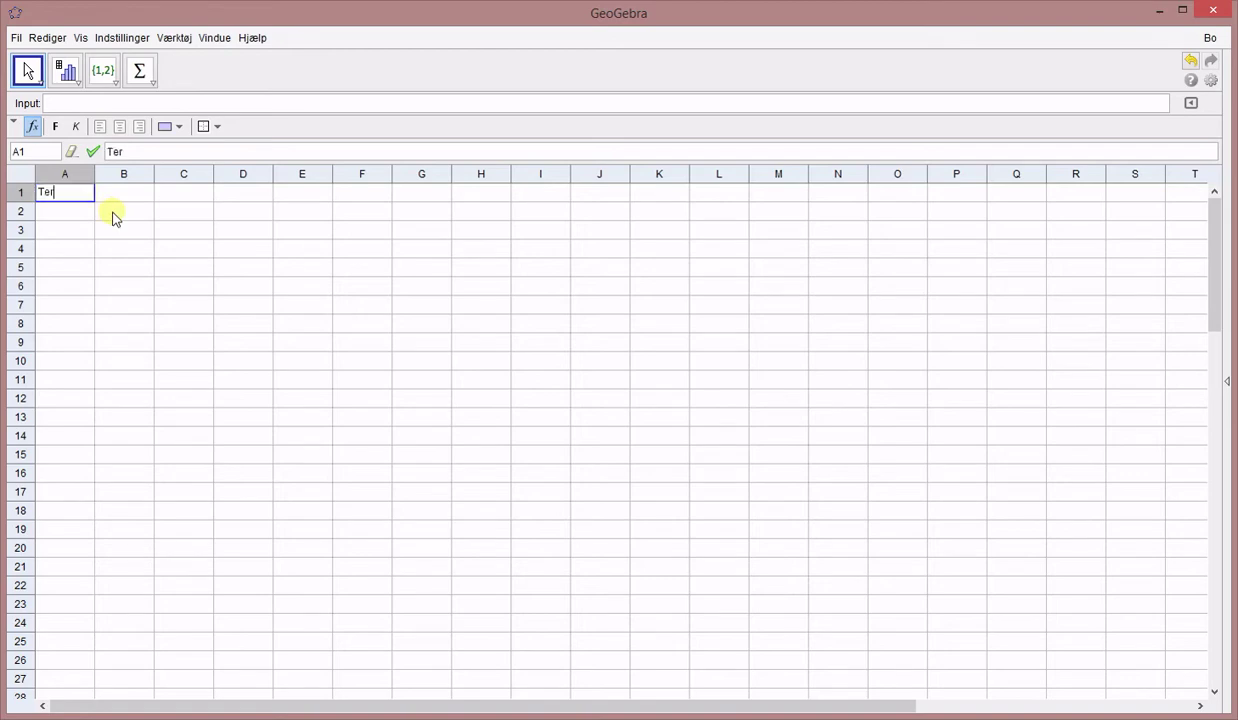
pyautogui.write('ning1')
pyautogui.press('Return')
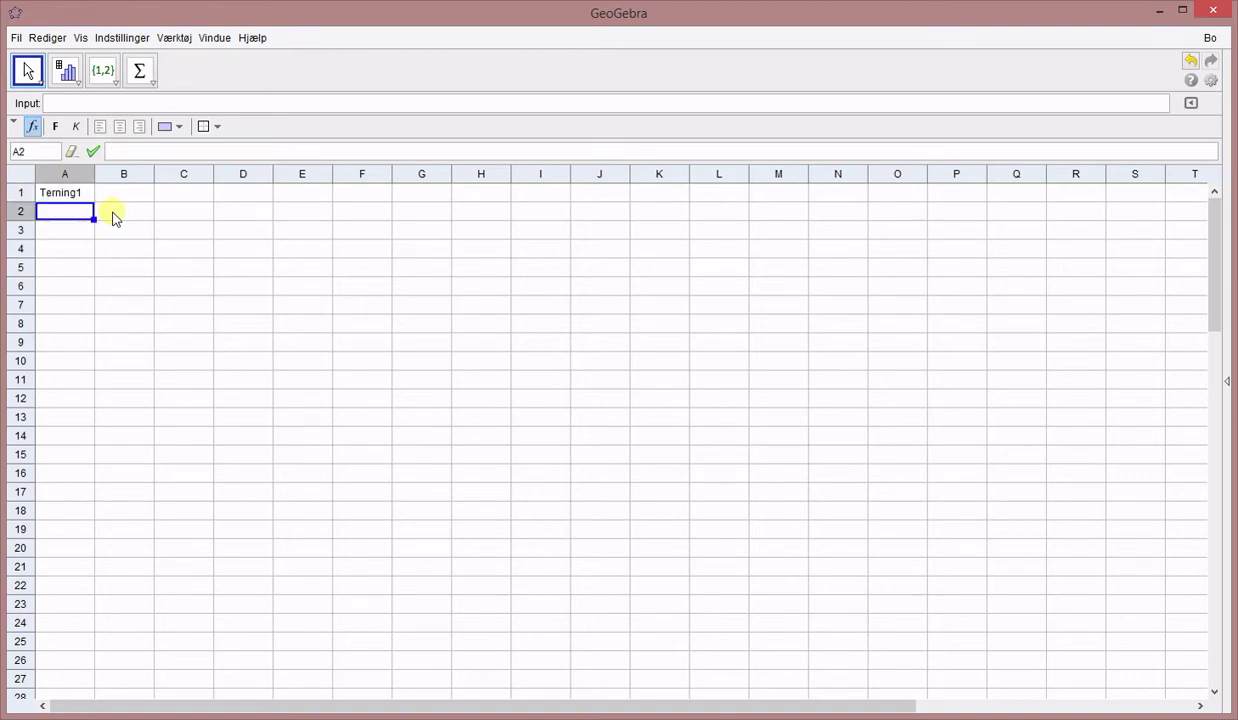
pyautogui.click(139, 199)
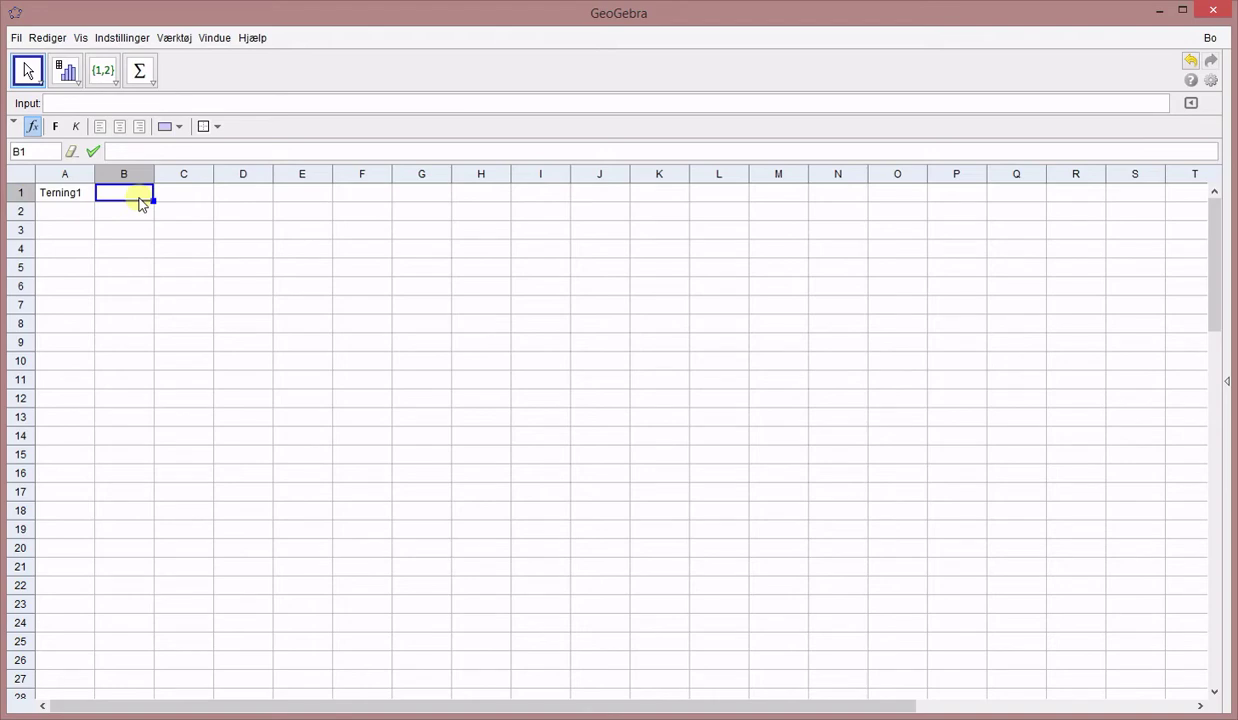
pyautogui.write('Terning 2')
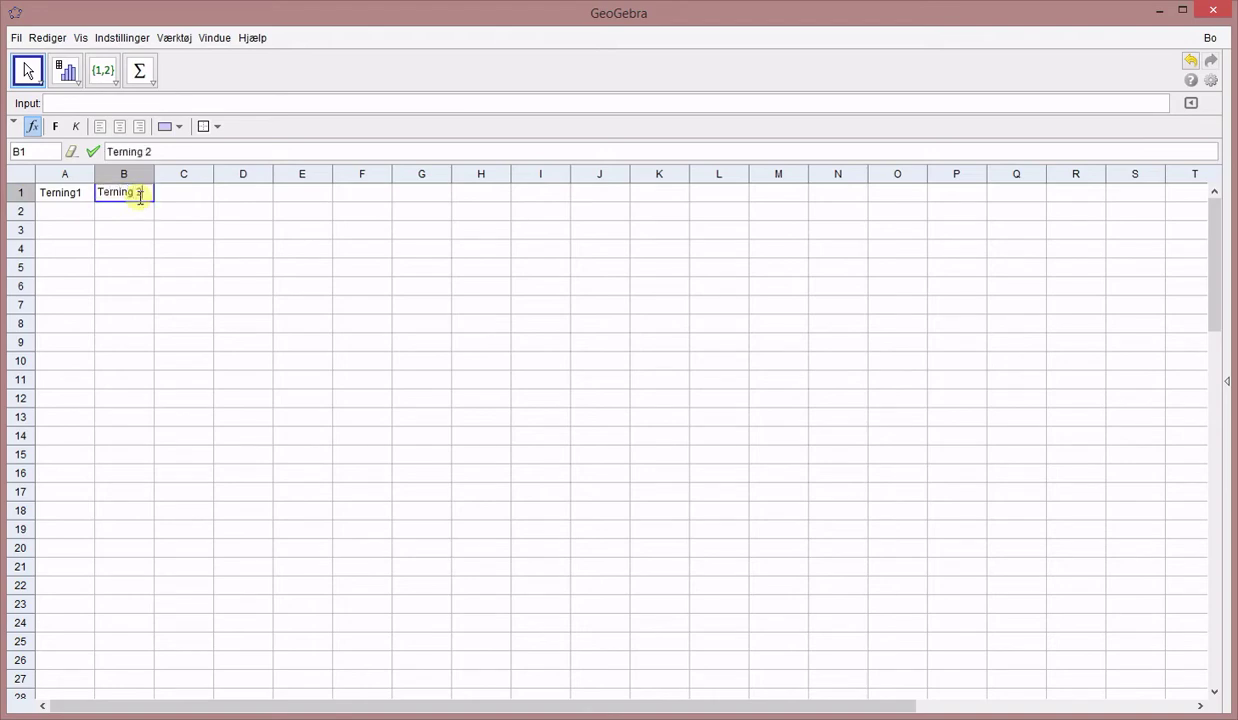
pyautogui.press('Return')
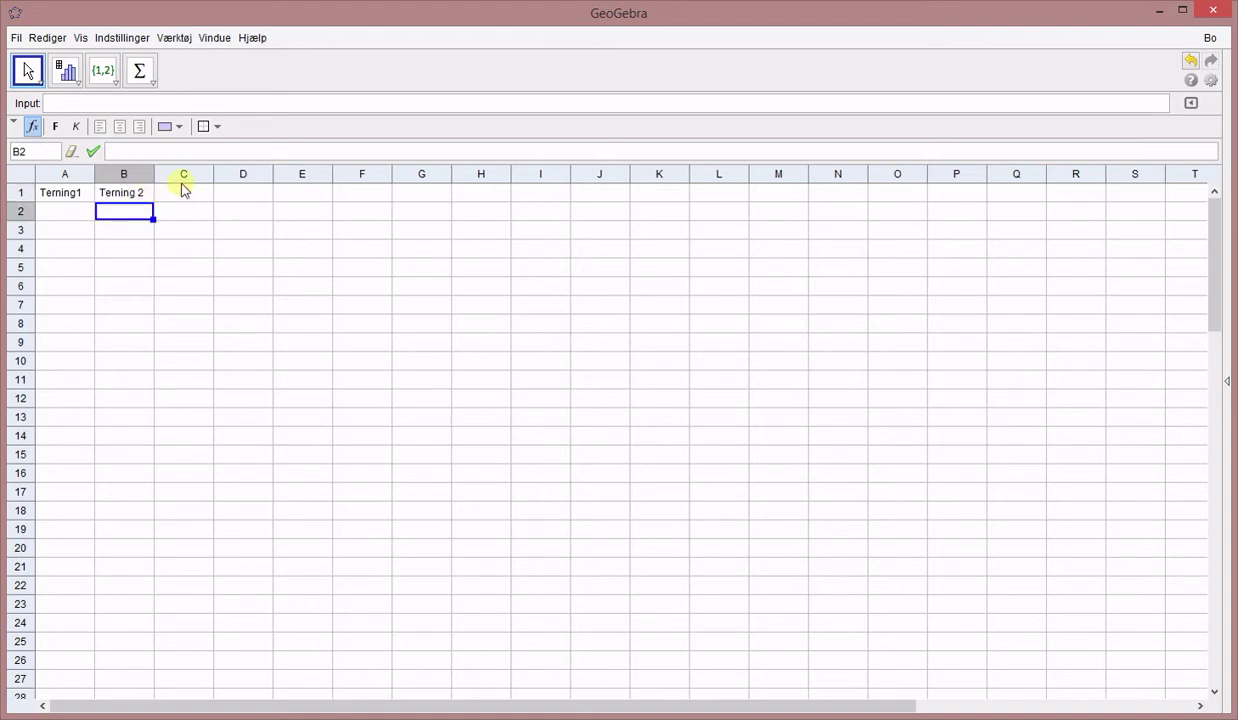
# Step: Enter the heading Sum (T1+T2) in cell C1 and widen column C to fit the text
pyautogui.click(181, 192)
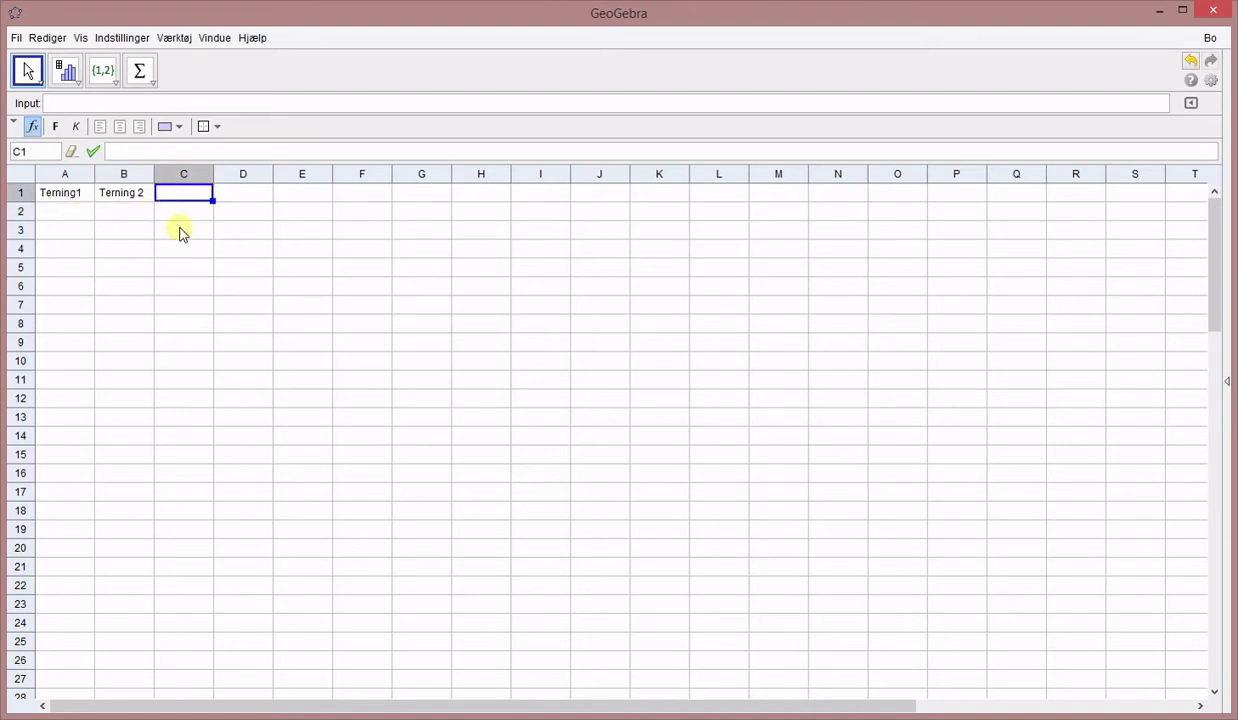
pyautogui.write('Sum')
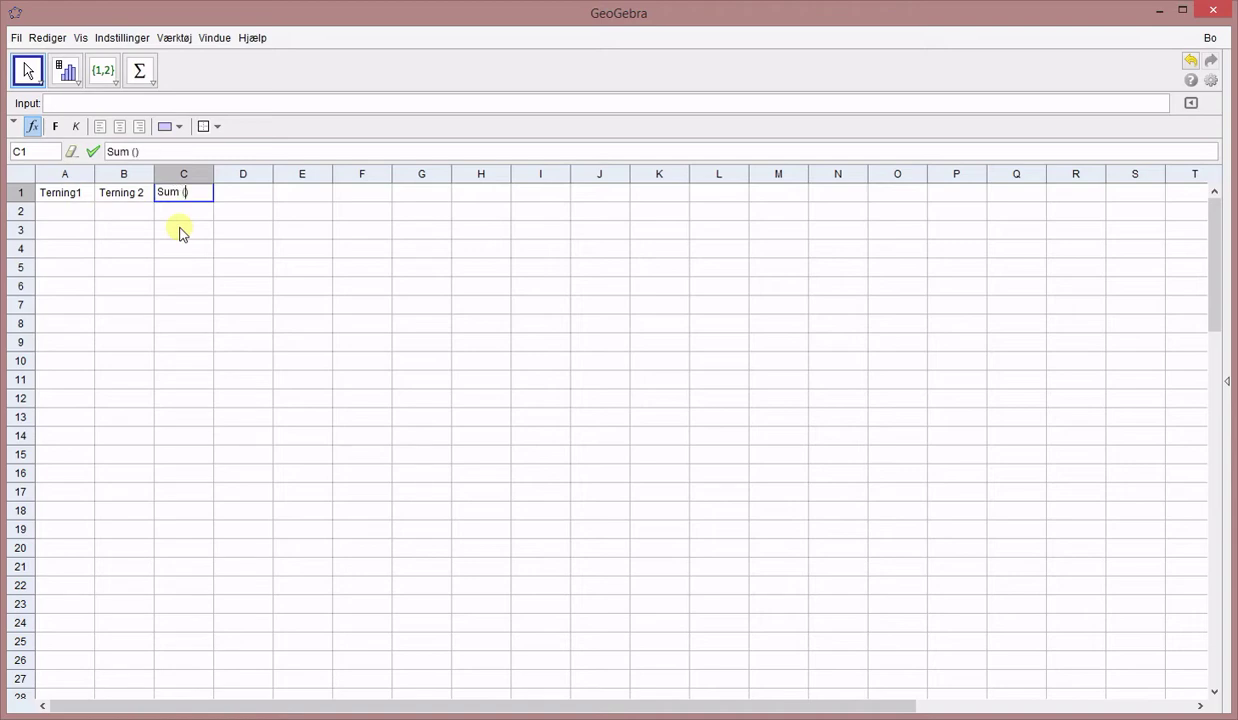
pyautogui.write('(T1+T2')
pyautogui.press('Return')
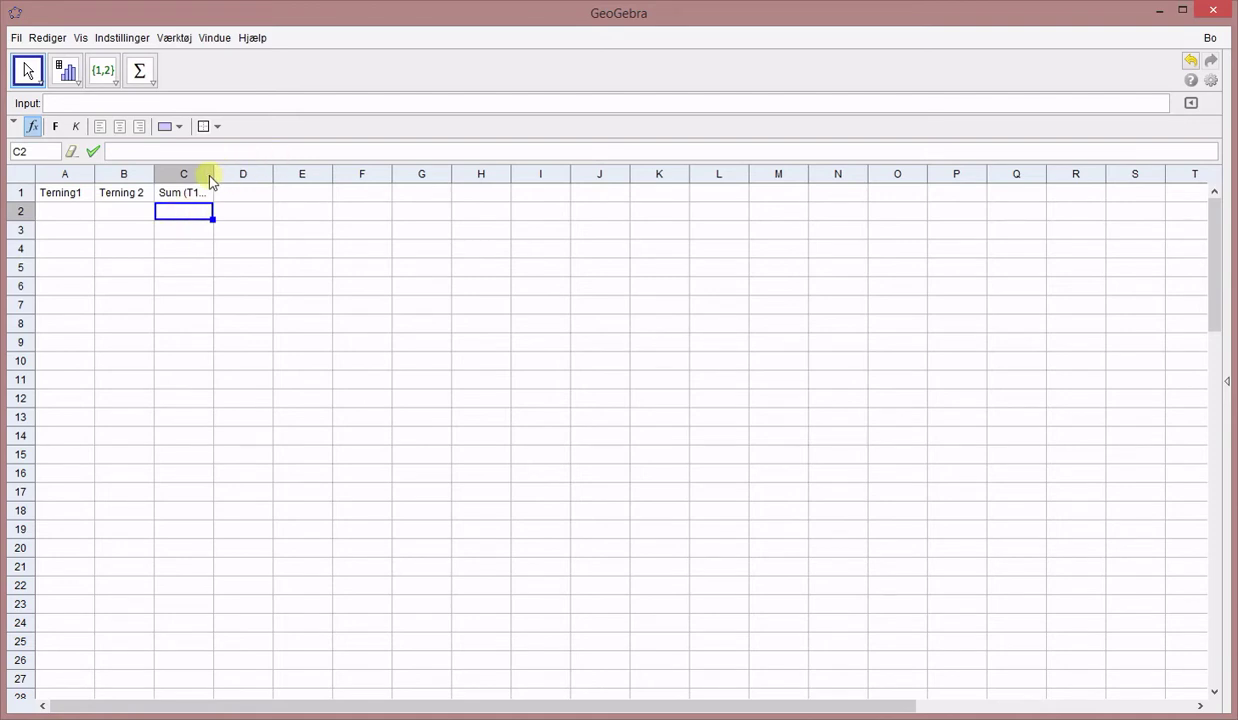
pyautogui.moveTo(211, 178); pyautogui.dragTo(238, 174)
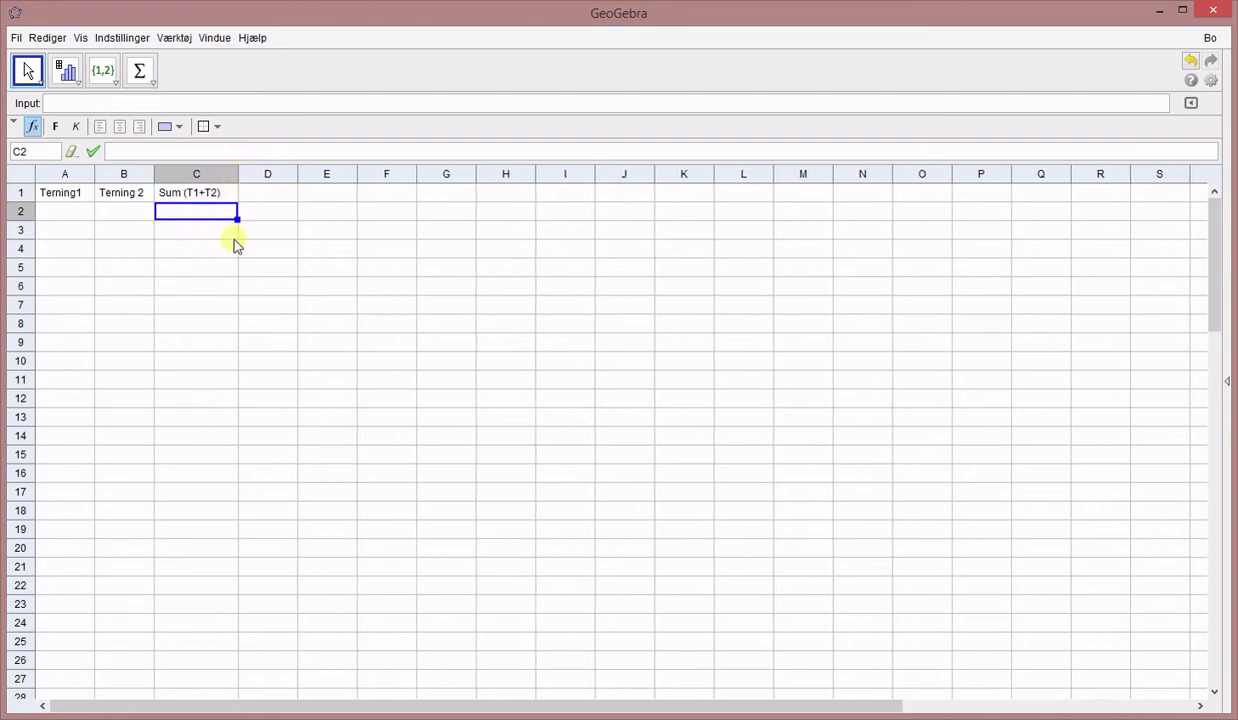
# Step: Enter the random dice formula TilfældigMellem[1,6] in cell A2 and recalculate it once
pyautogui.click(76, 212)
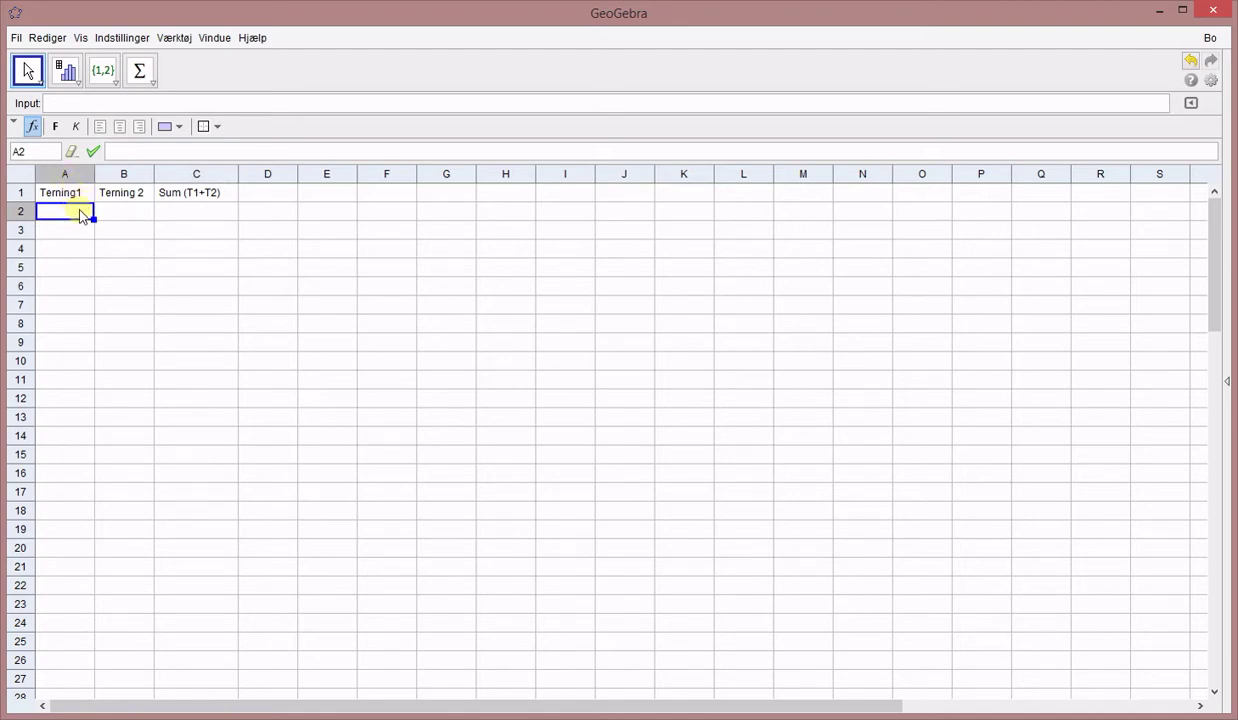
pyautogui.click(179, 152)
pyautogui.write('tilfældigm')
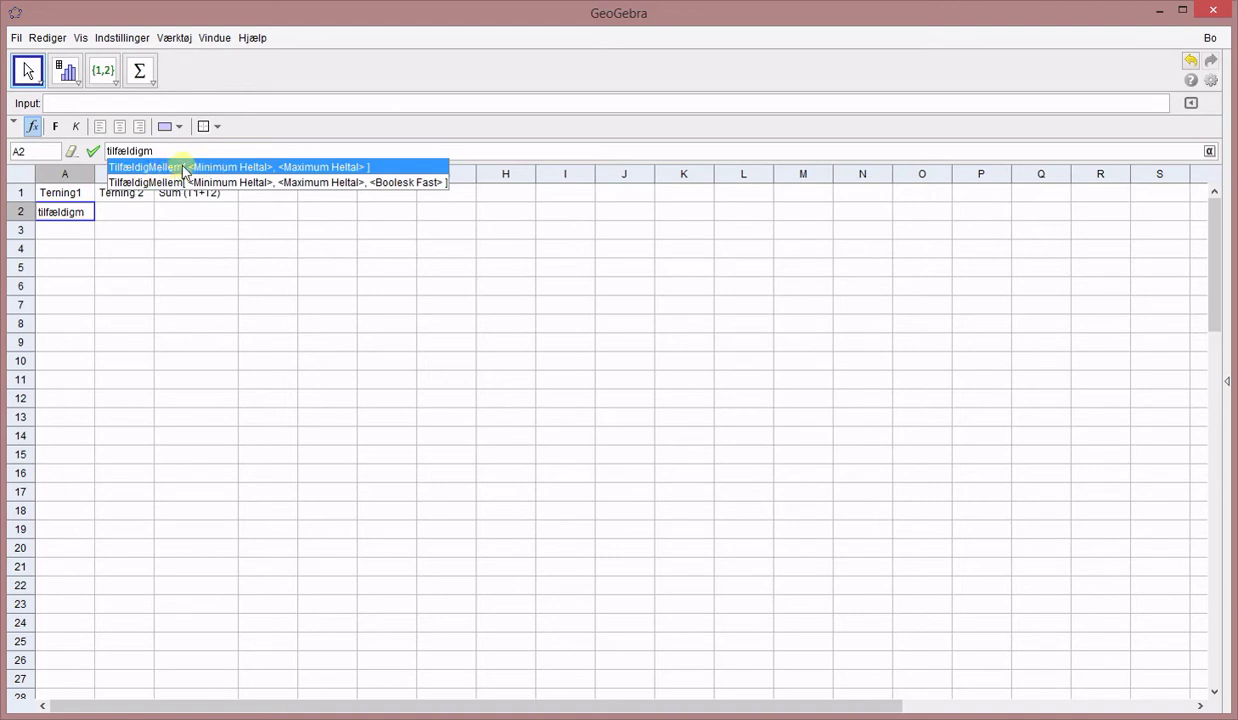
pyautogui.click(183, 168)
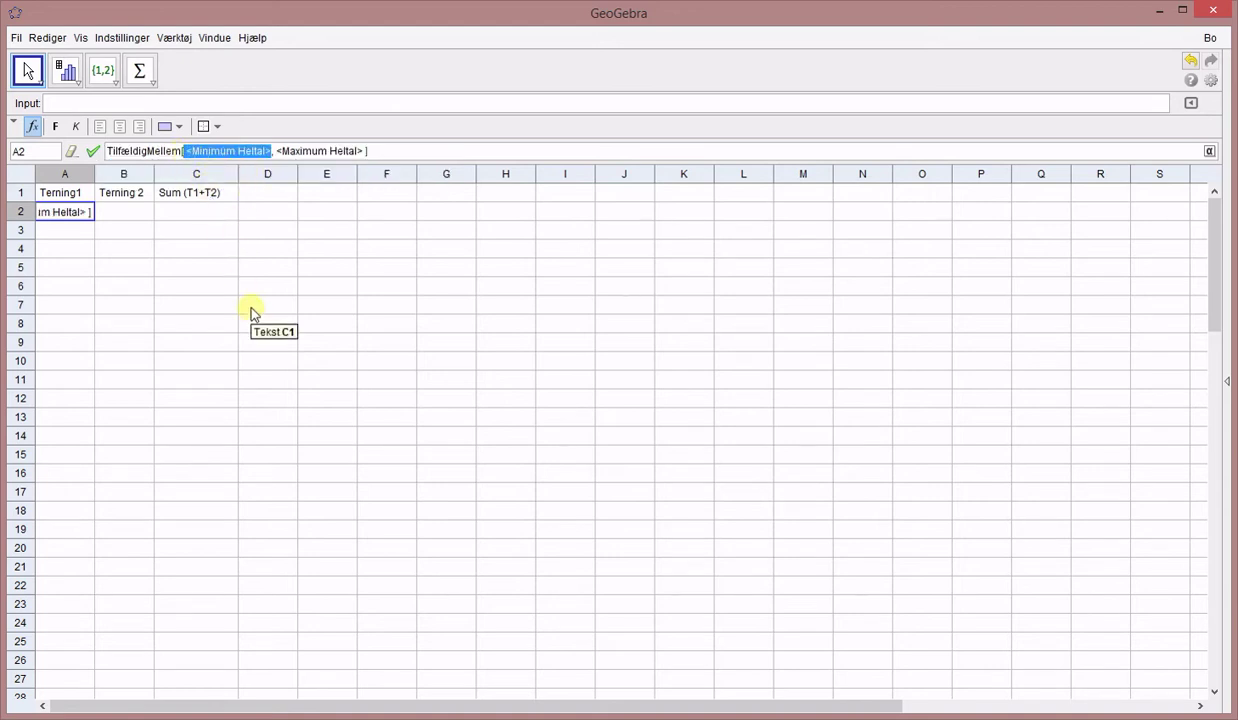
pyautogui.write('1')
pyautogui.press('Tab')
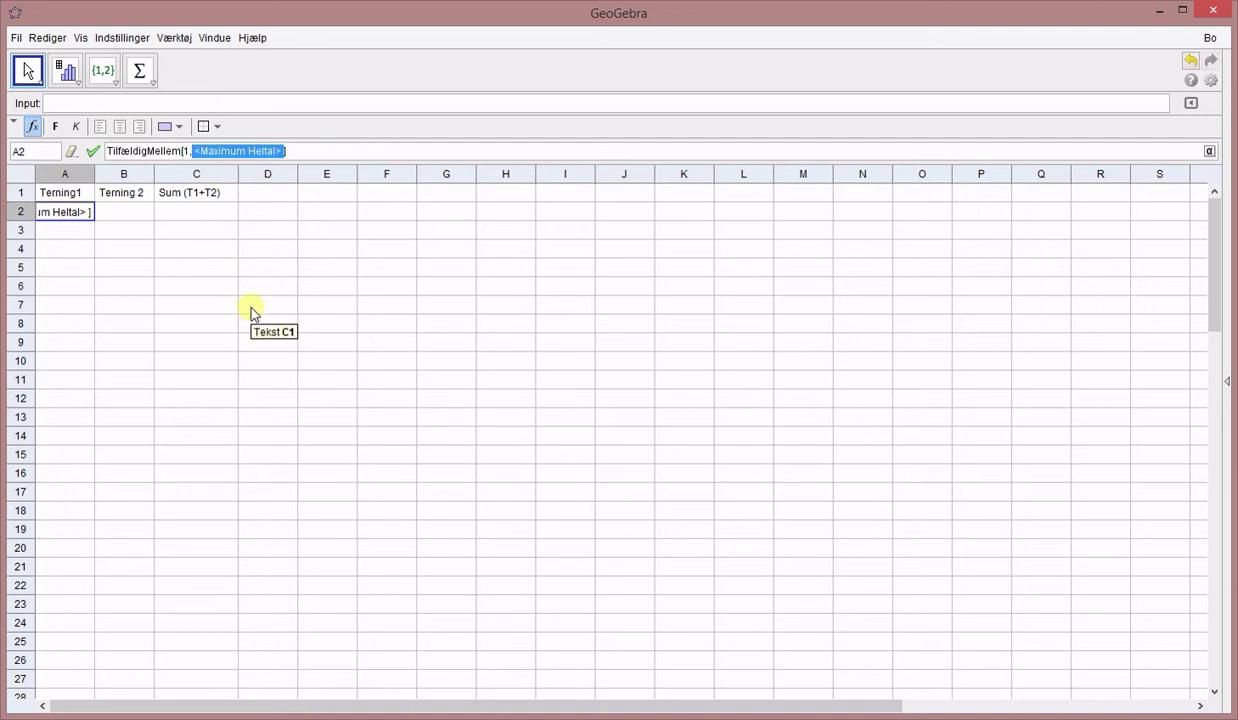
pyautogui.write('6')
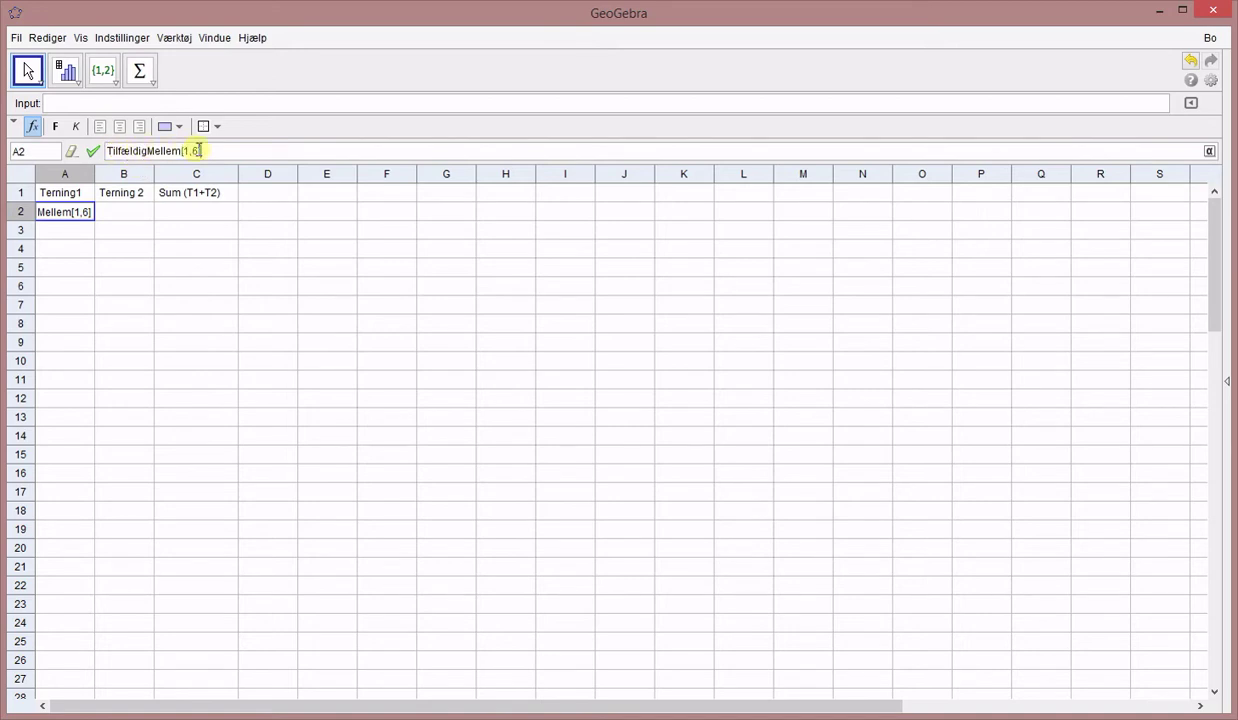
pyautogui.press('Return')
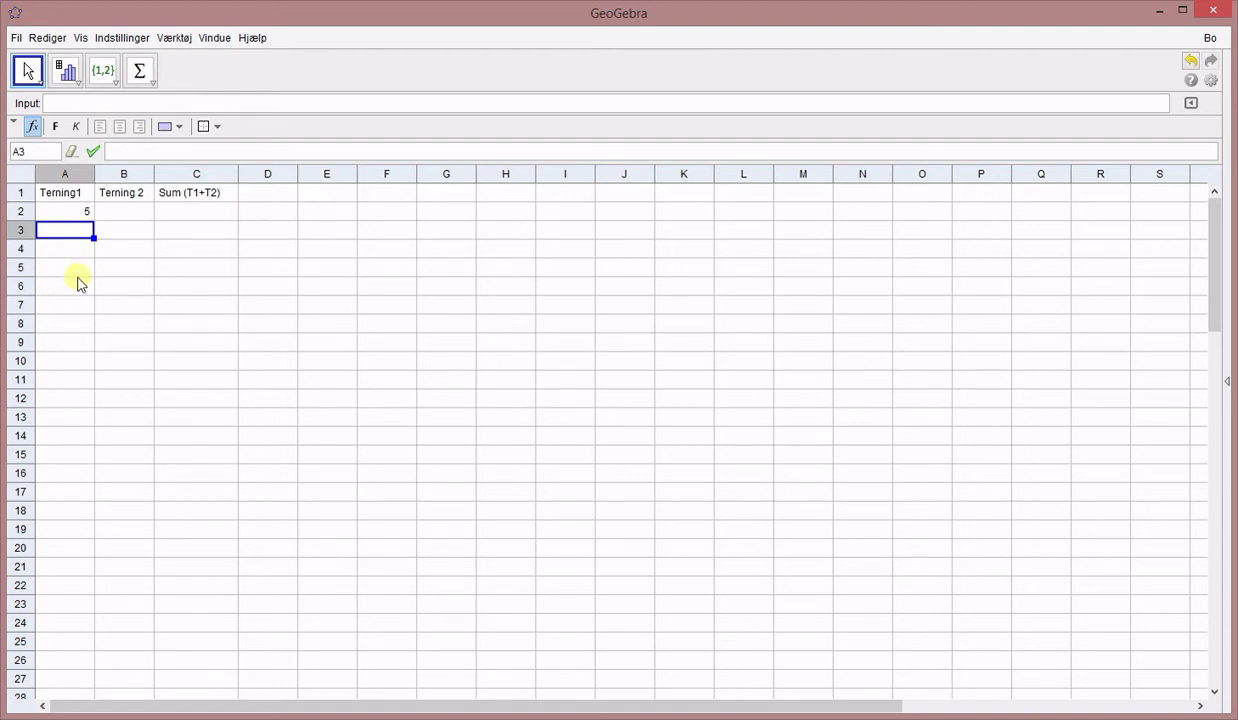
pyautogui.hotkey('ctrl', 'r')
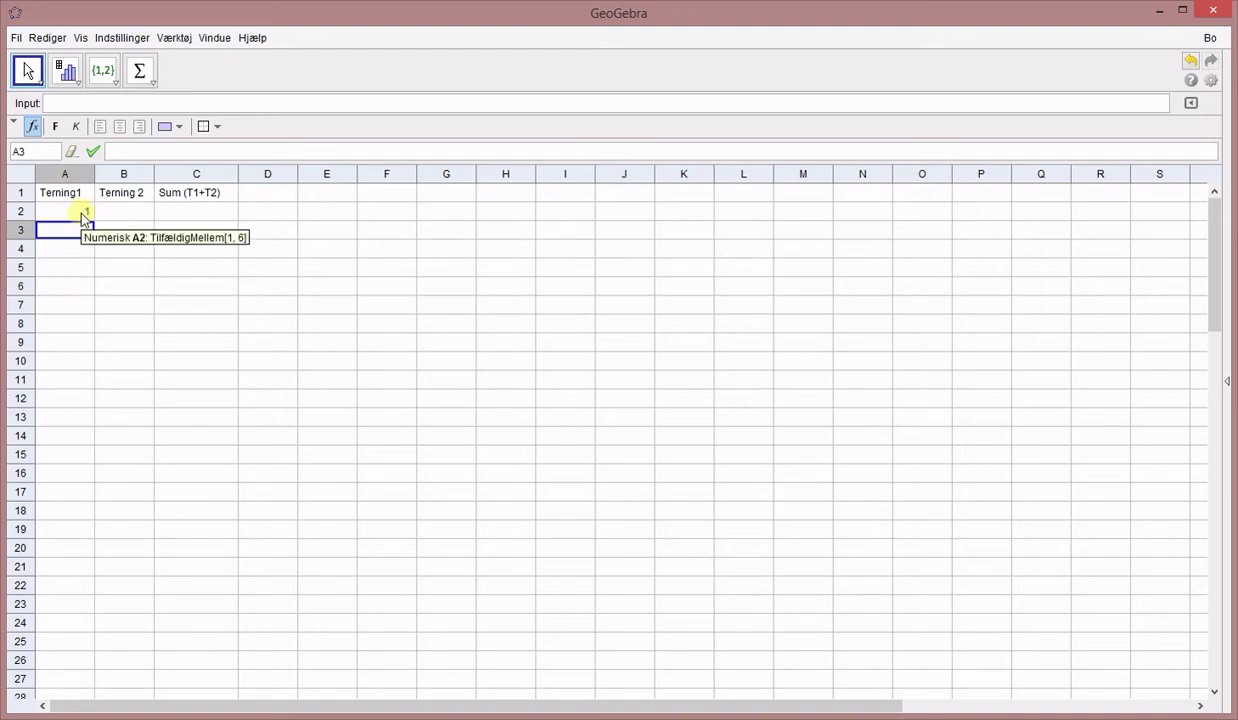
# Step: Copy the random dice formula from A2 into B2 and check the copied formula
pyautogui.click(80, 217)
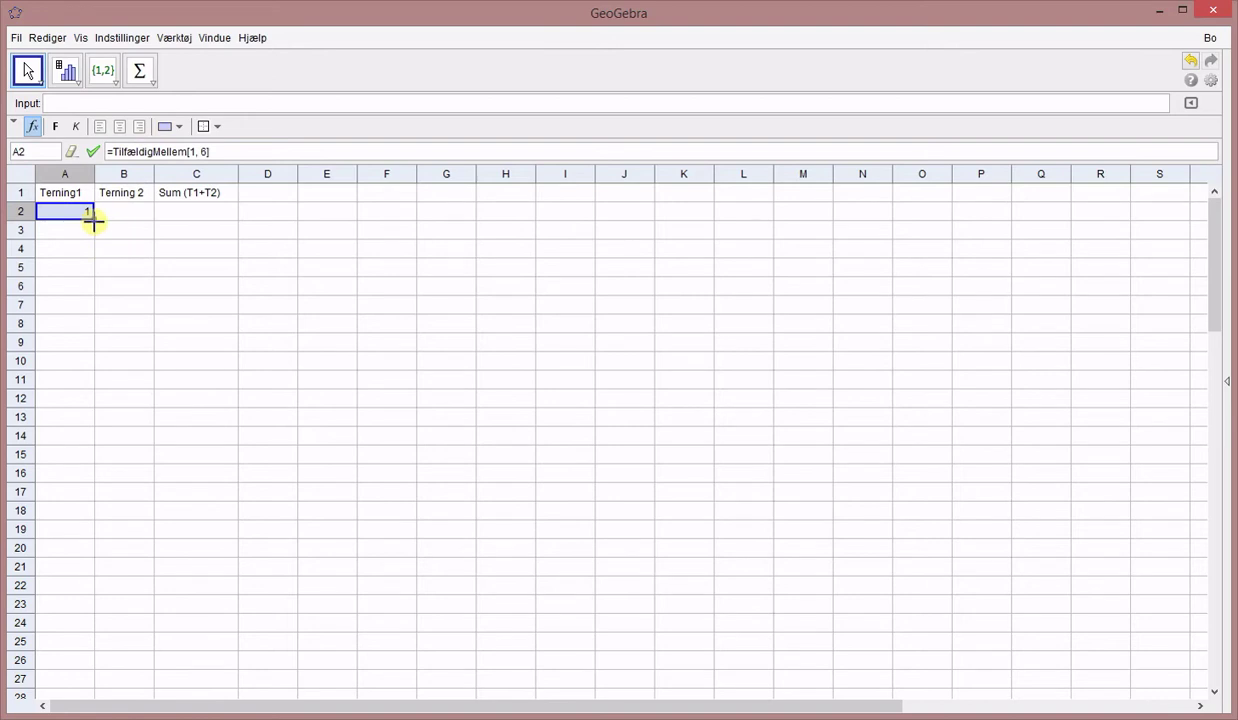
pyautogui.moveTo(93, 222); pyautogui.dragTo(122, 218)
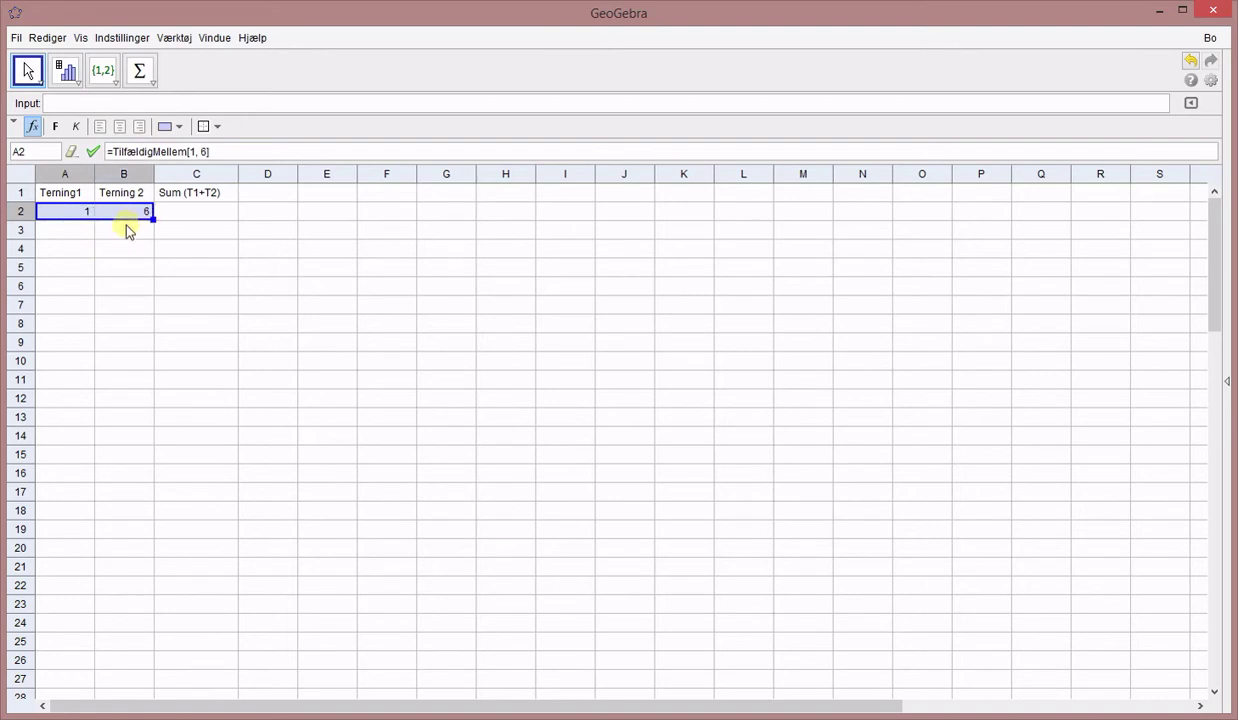
pyautogui.click(135, 376)
pyautogui.click(139, 218)
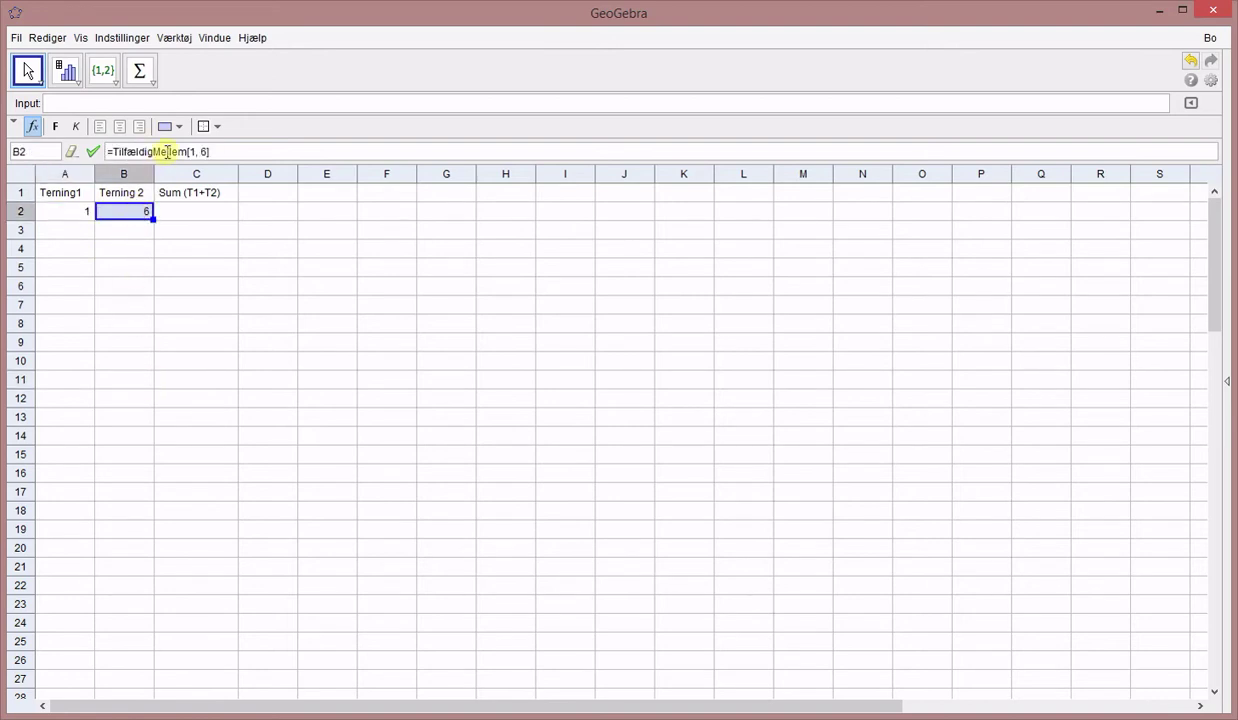
pyautogui.click(182, 308)
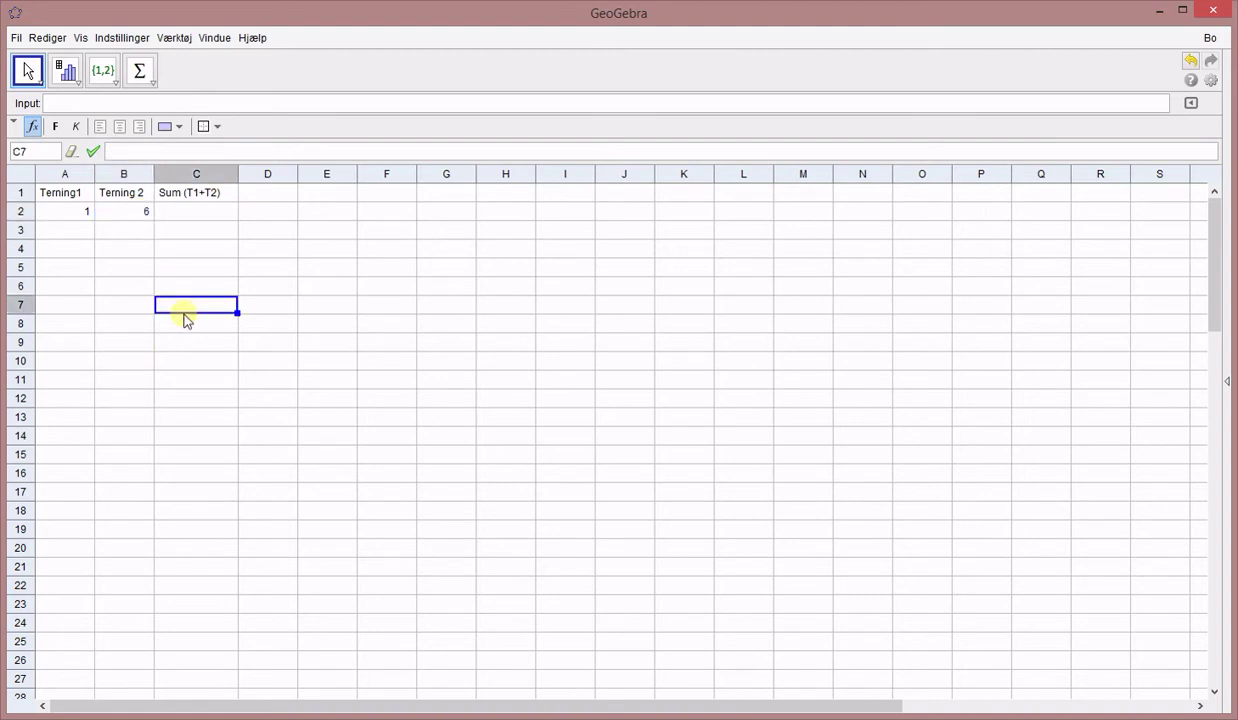
# Step: Recalculate all objects repeatedly to test the random rolls of both dice in A2 and B2
pyautogui.hotkey('ctrl', 'r')
pyautogui.hotkey('ctrl', 'r')
pyautogui.hotkey('ctrl', 'r')
pyautogui.hotkey('ctrl', 'r')
pyautogui.hotkey('ctrl', 'r')
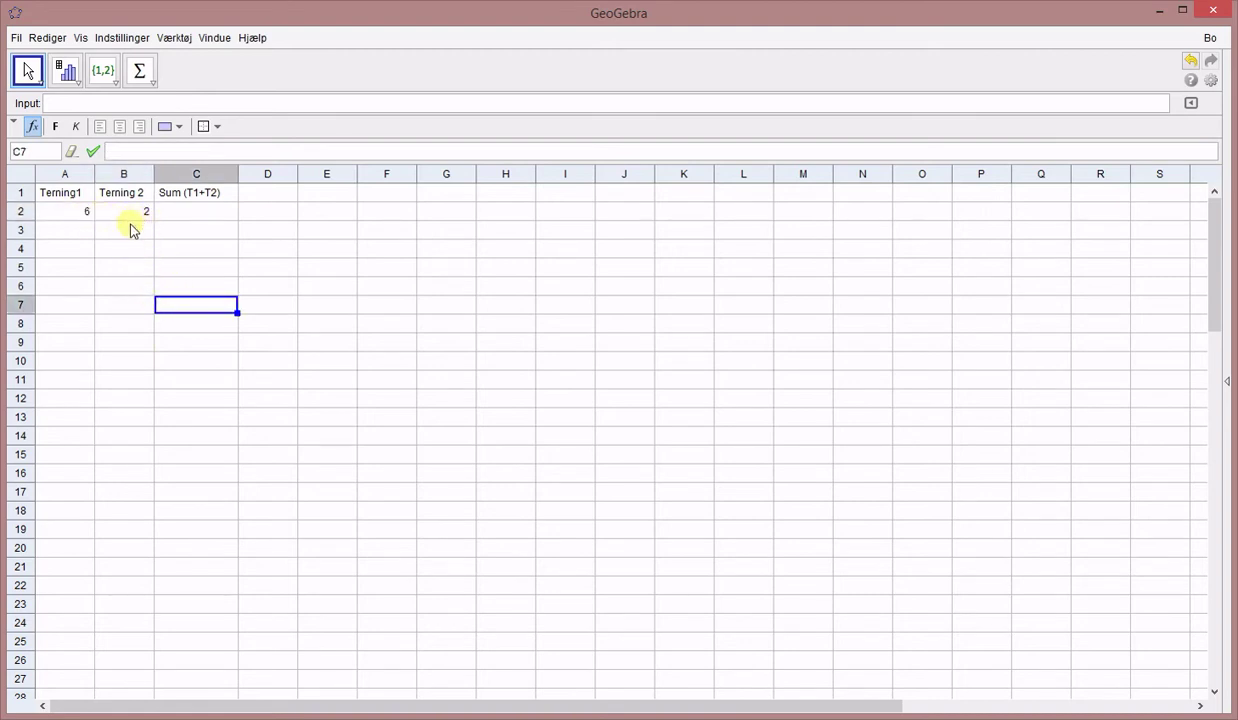
pyautogui.hotkey('ctrl', 'r')
pyautogui.hotkey('ctrl', 'r')
pyautogui.hotkey('ctrl', 'r')
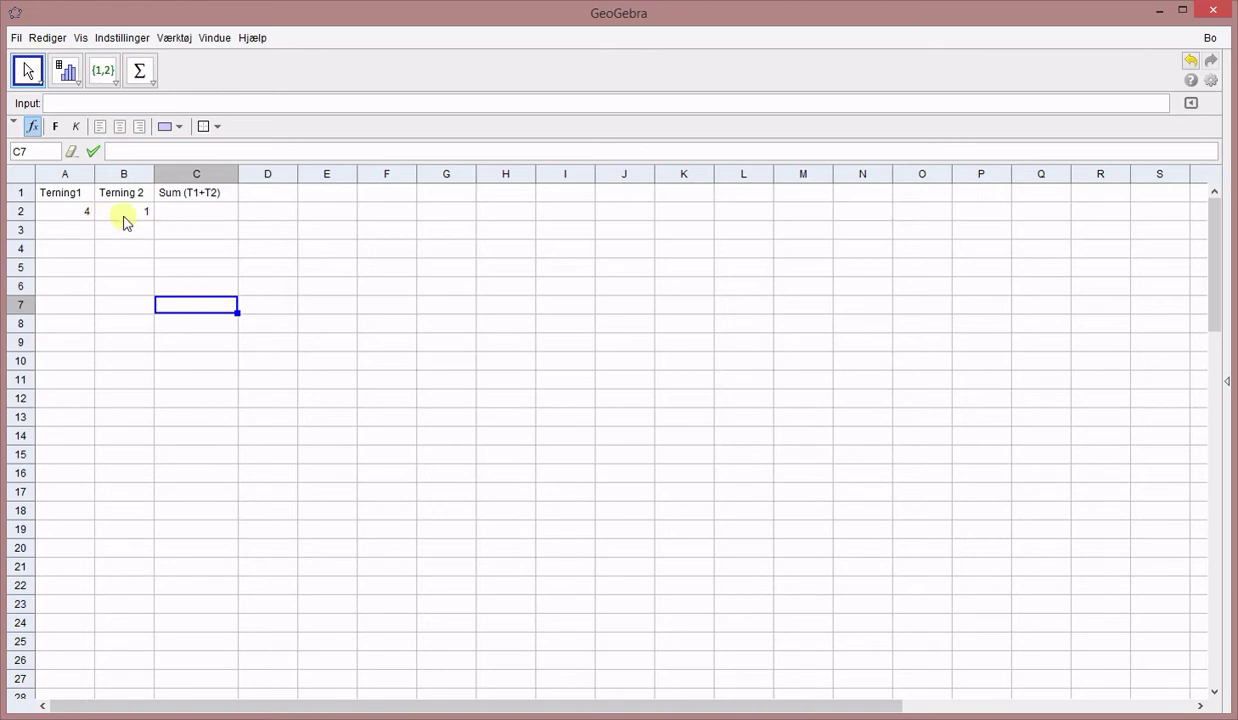
# Step: Enter the formula = A2 + B2 in cell C2 to add the two dice
pyautogui.click(196, 214)
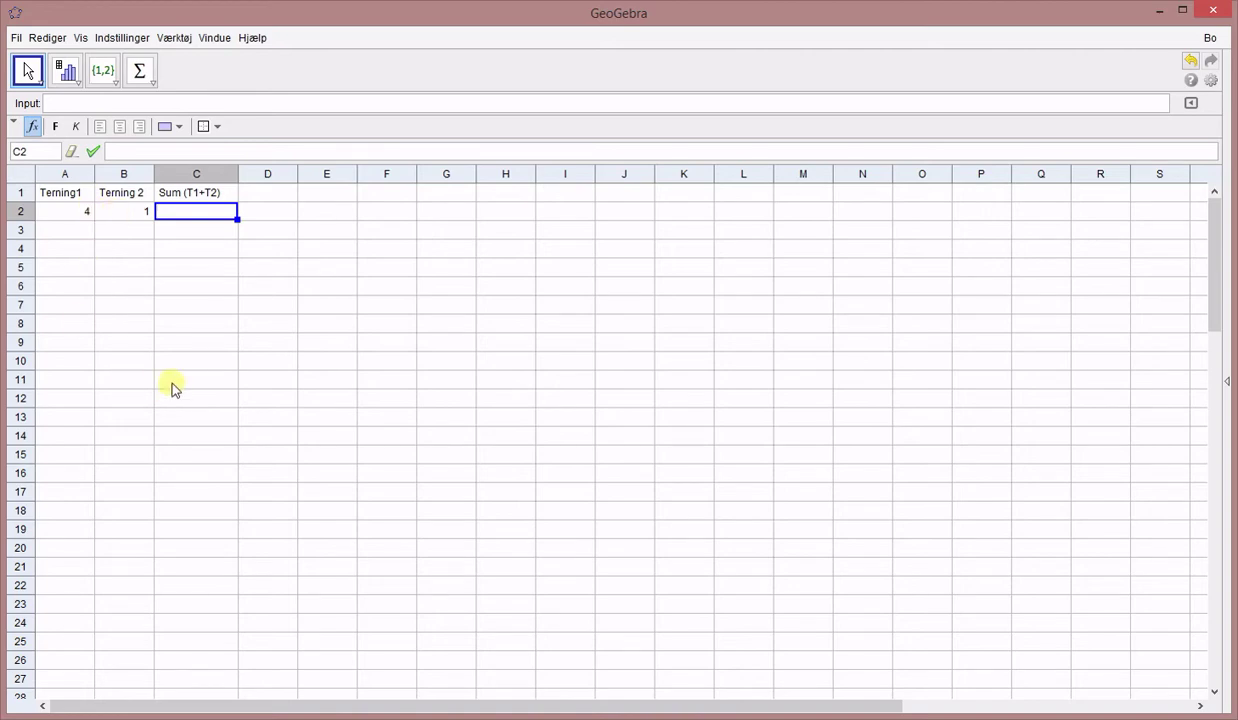
pyautogui.write('=')
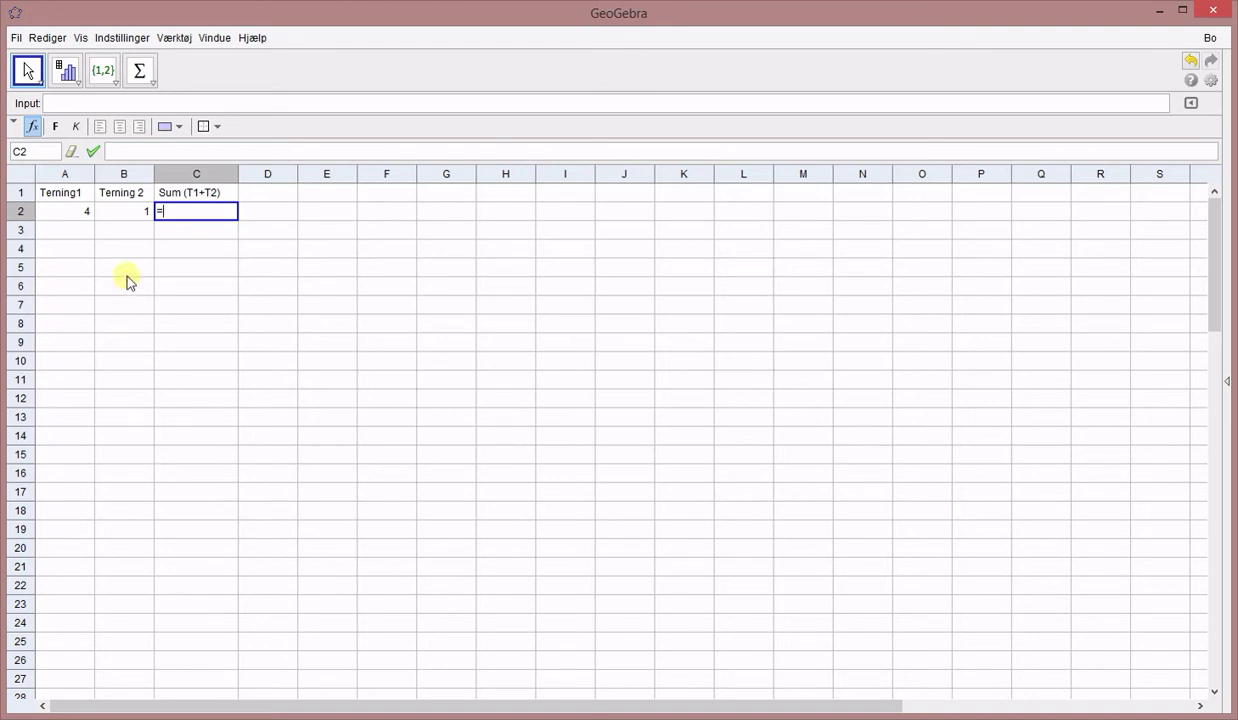
pyautogui.click(84, 212)
pyautogui.write('+')
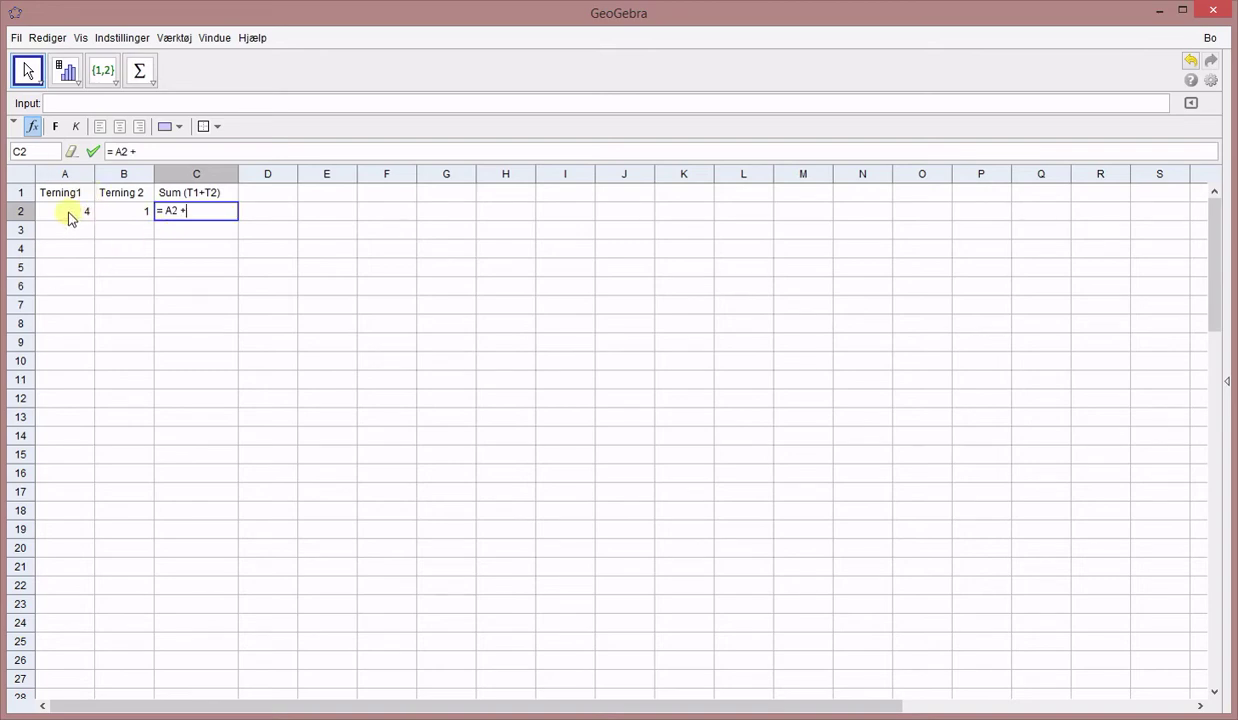
pyautogui.click(125, 214)
pyautogui.press('Return')
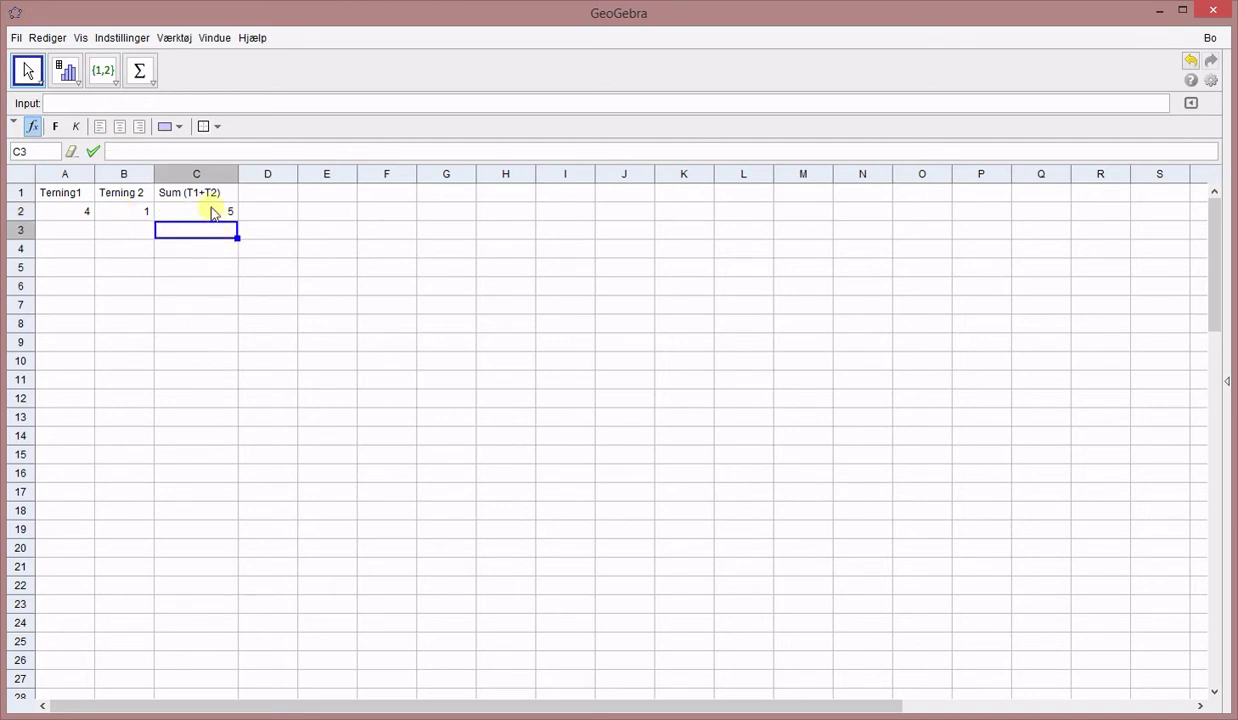
# Step: Inspect the sum formula in C2, and recalculate several times to check that it follows the two dice
pyautogui.click(205, 207)
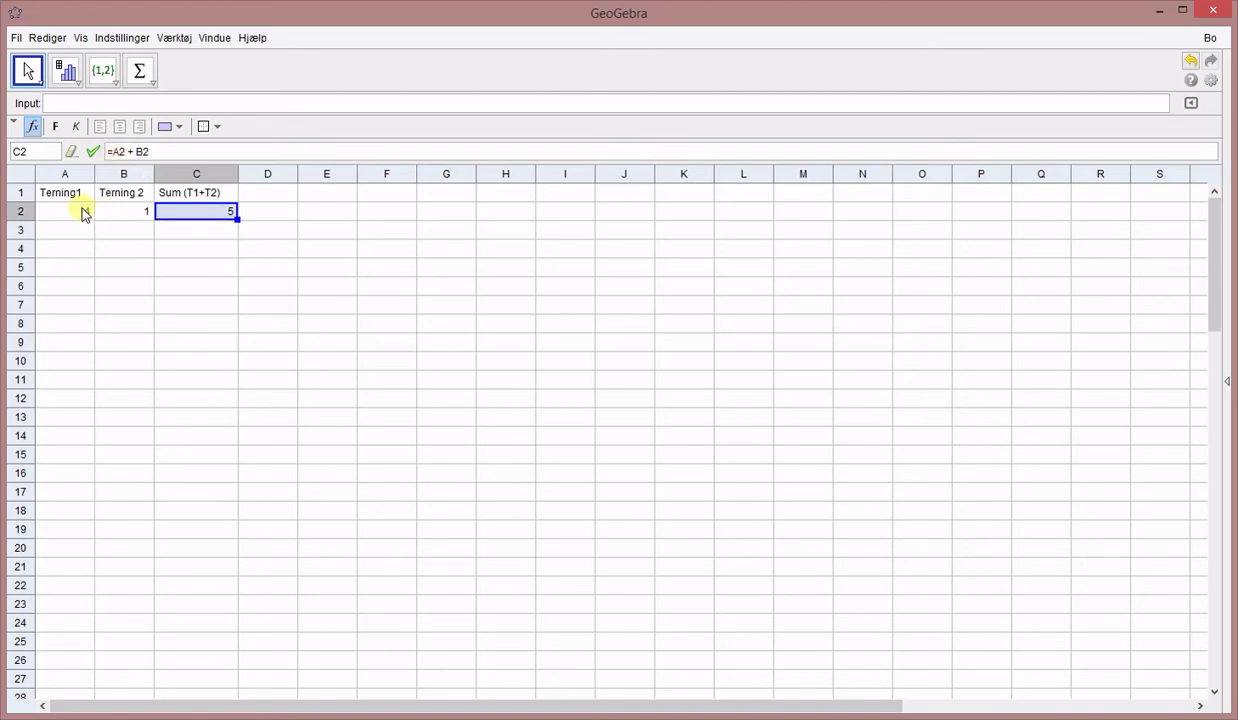
pyautogui.moveTo(139, 215)
pyautogui.click(222, 302)
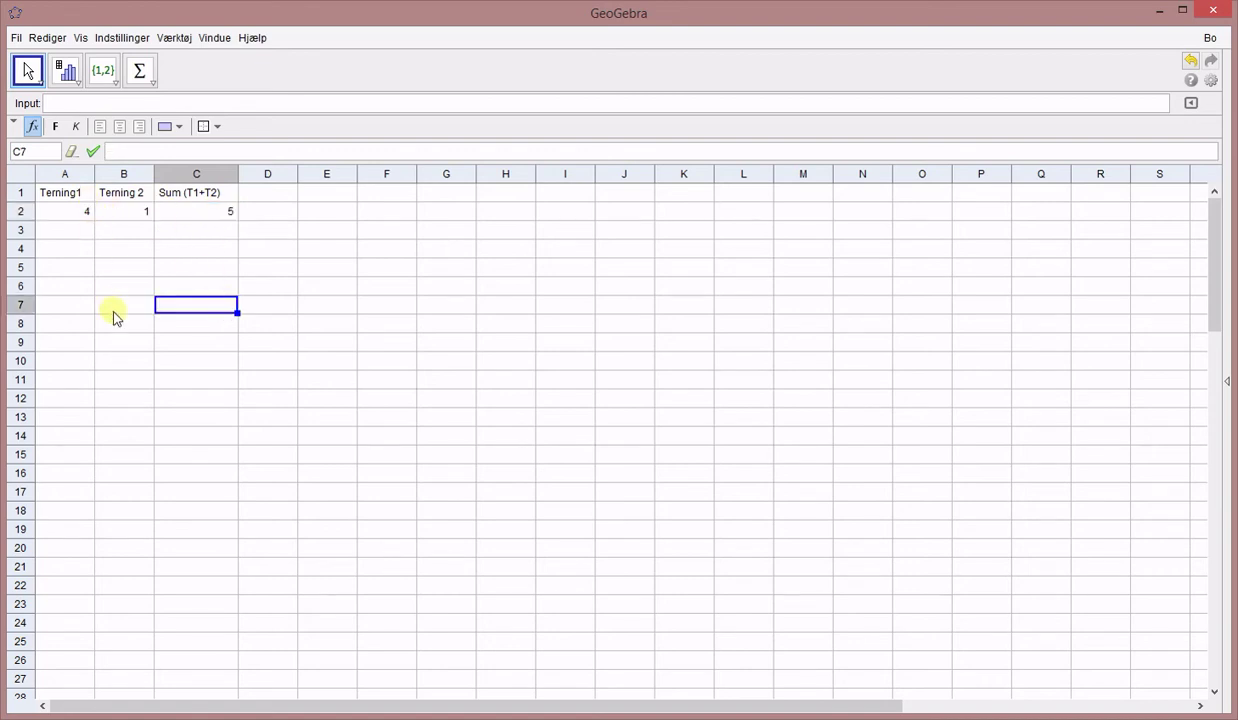
pyautogui.hotkey('ctrl', 'r')
pyautogui.click(124, 267)
pyautogui.hotkey('ctrl', 'r')
pyautogui.hotkey('ctrl', 'r')
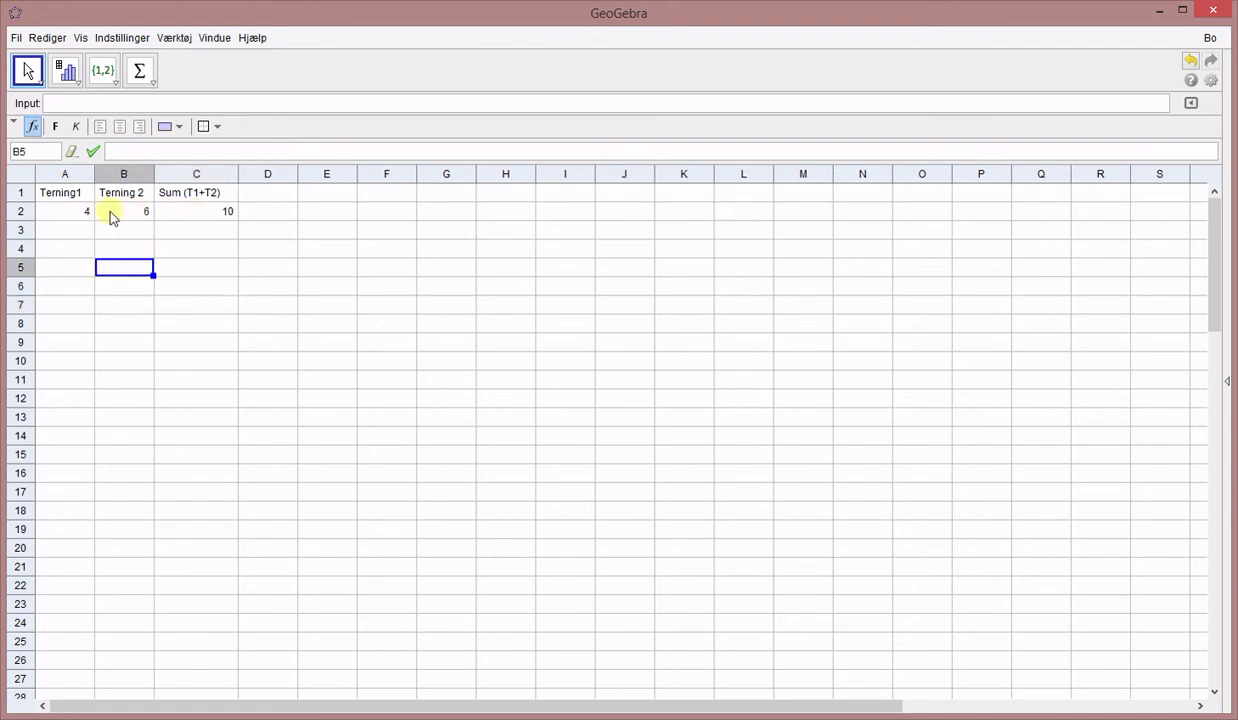
pyautogui.hotkey('ctrl', 'r')
pyautogui.hotkey('ctrl', 'r')
pyautogui.hotkey('ctrl', 'r')
# Step: Fill the dice and sum formulas from A2:C2 down the three columns, past row 28
pyautogui.moveTo(86, 218)
pyautogui.moveTo(86, 216); pyautogui.dragTo(166, 210)
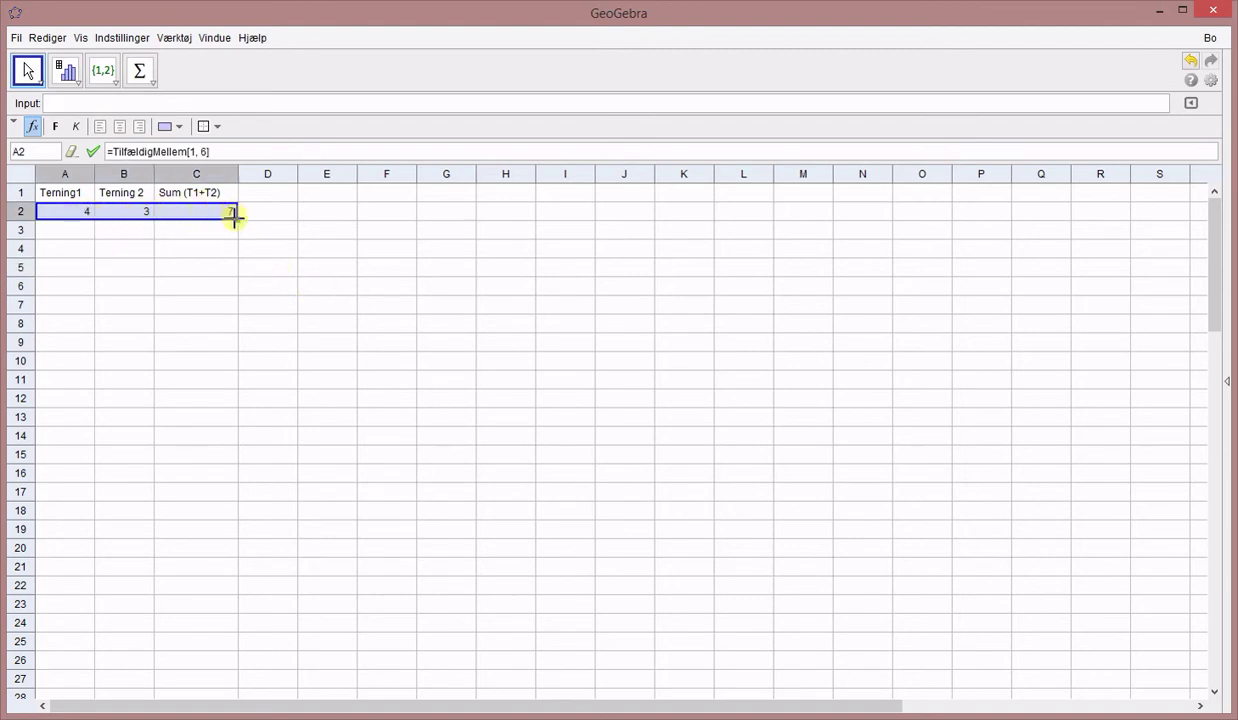
pyautogui.moveTo(237, 219); pyautogui.dragTo(237, 690)
pyautogui.click(387, 474)
pyautogui.scroll(1, 268, 414)
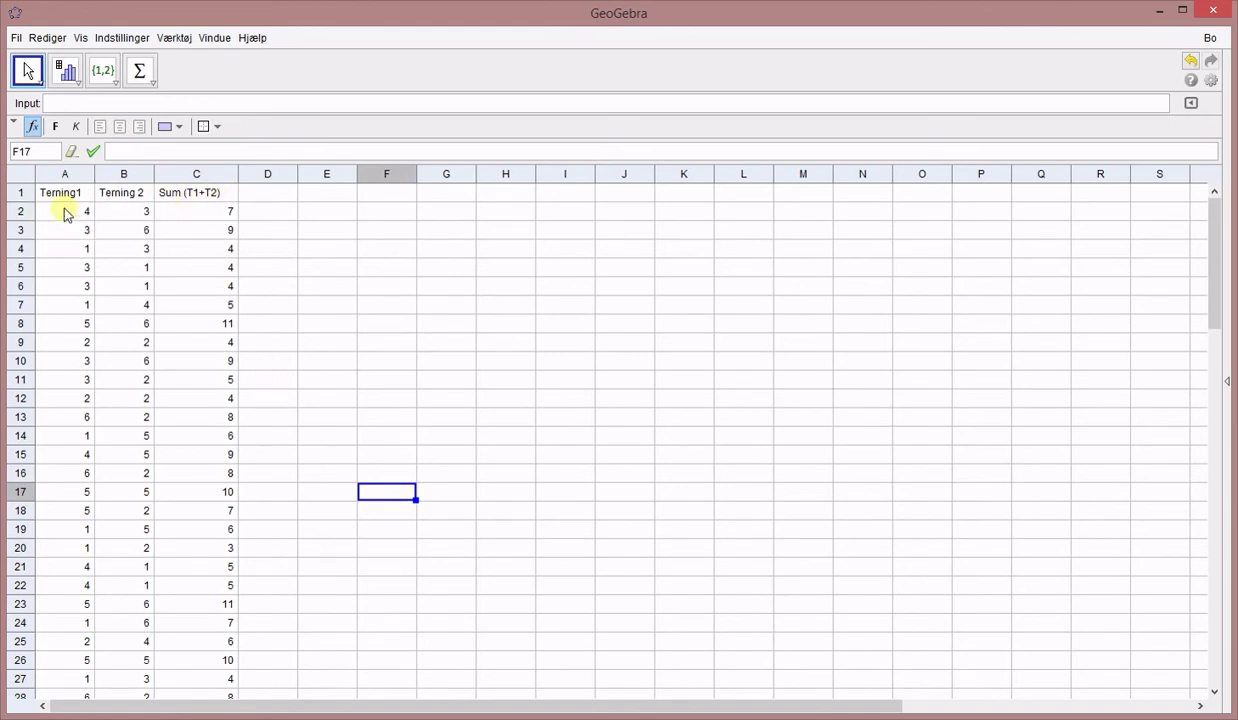
# Step: Centre the contents of cells A1:C101, covering both dice columns and the sum column
pyautogui.moveTo(66, 193); pyautogui.dragTo(220, 672)
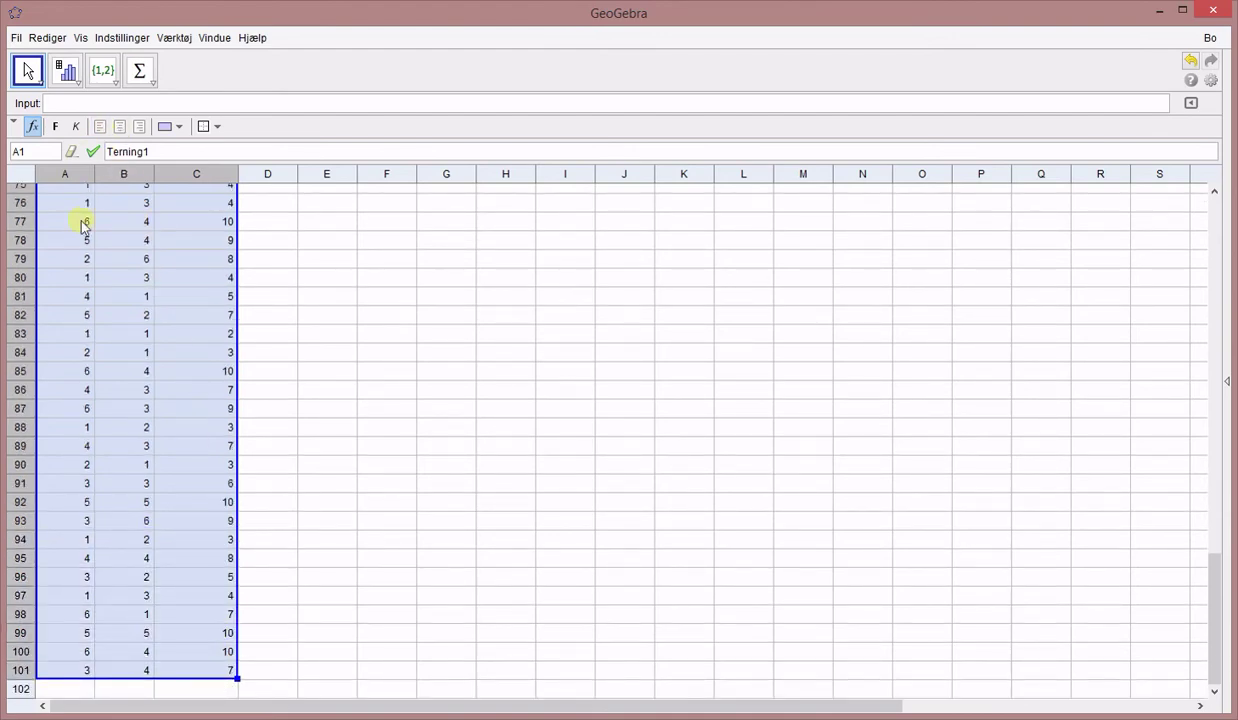
pyautogui.click(119, 126)
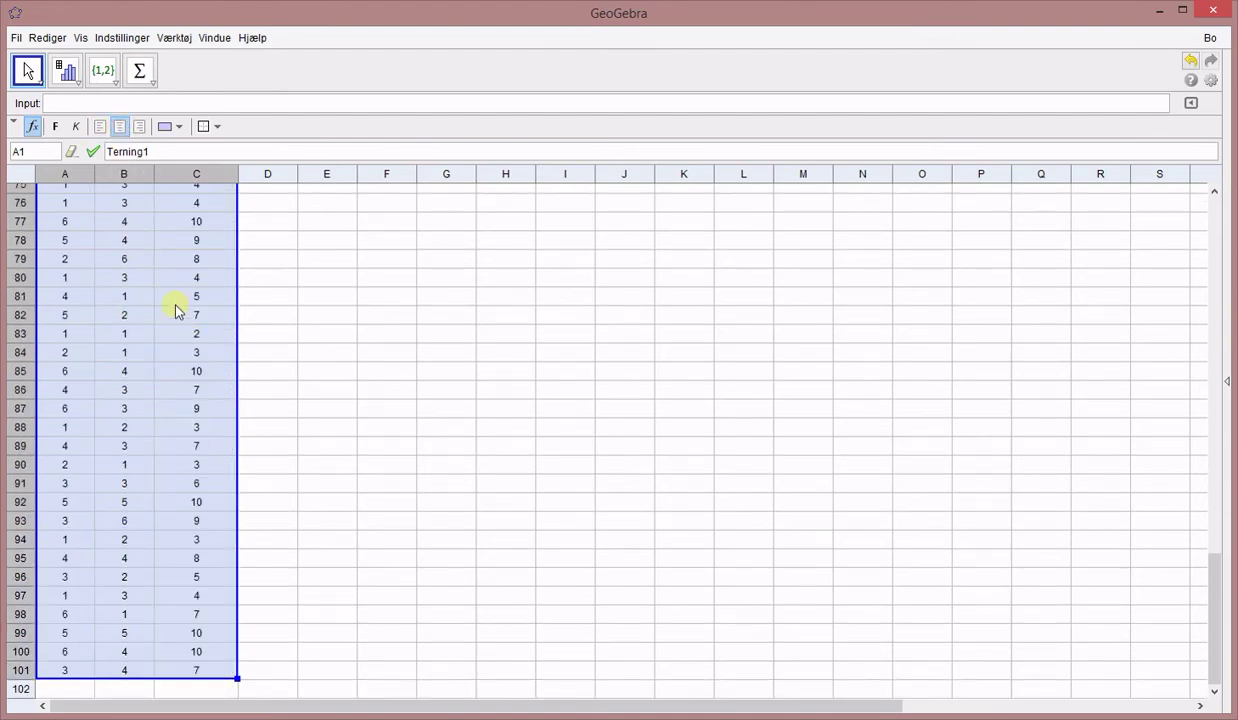
pyautogui.click(345, 390)
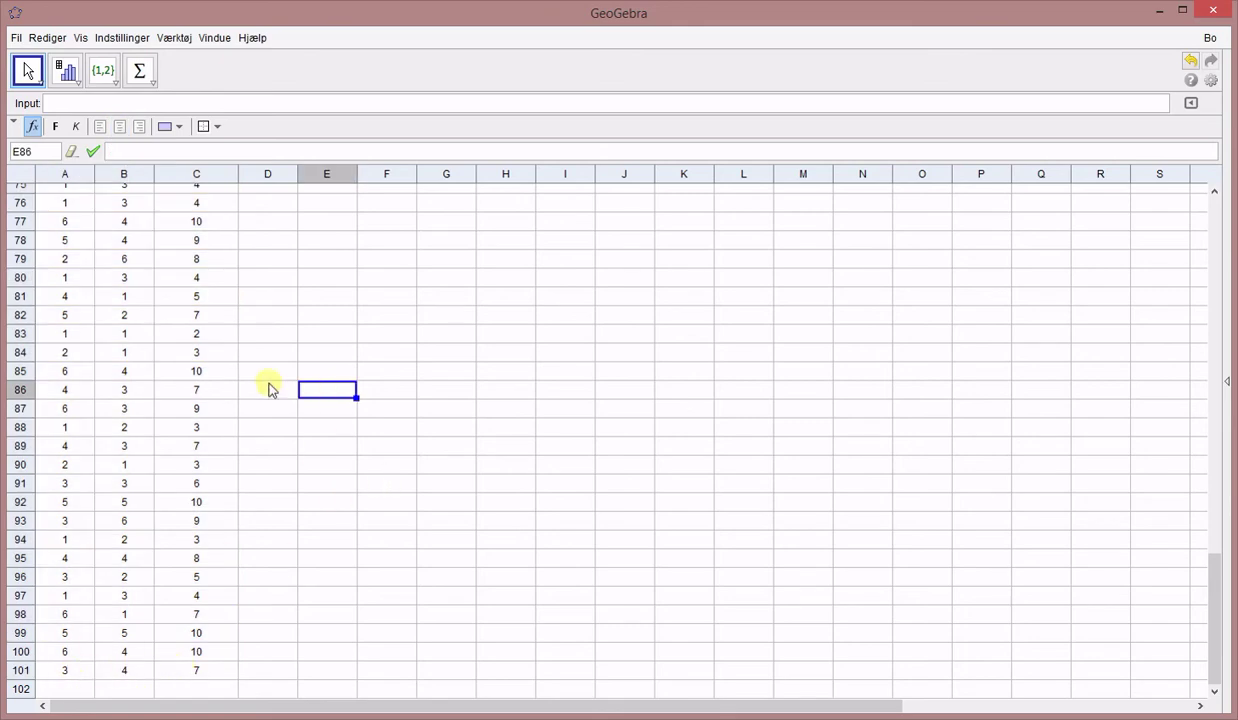
# Step: Fill column A with a pink background and column B with a light turquoise background
pyautogui.click(75, 174)
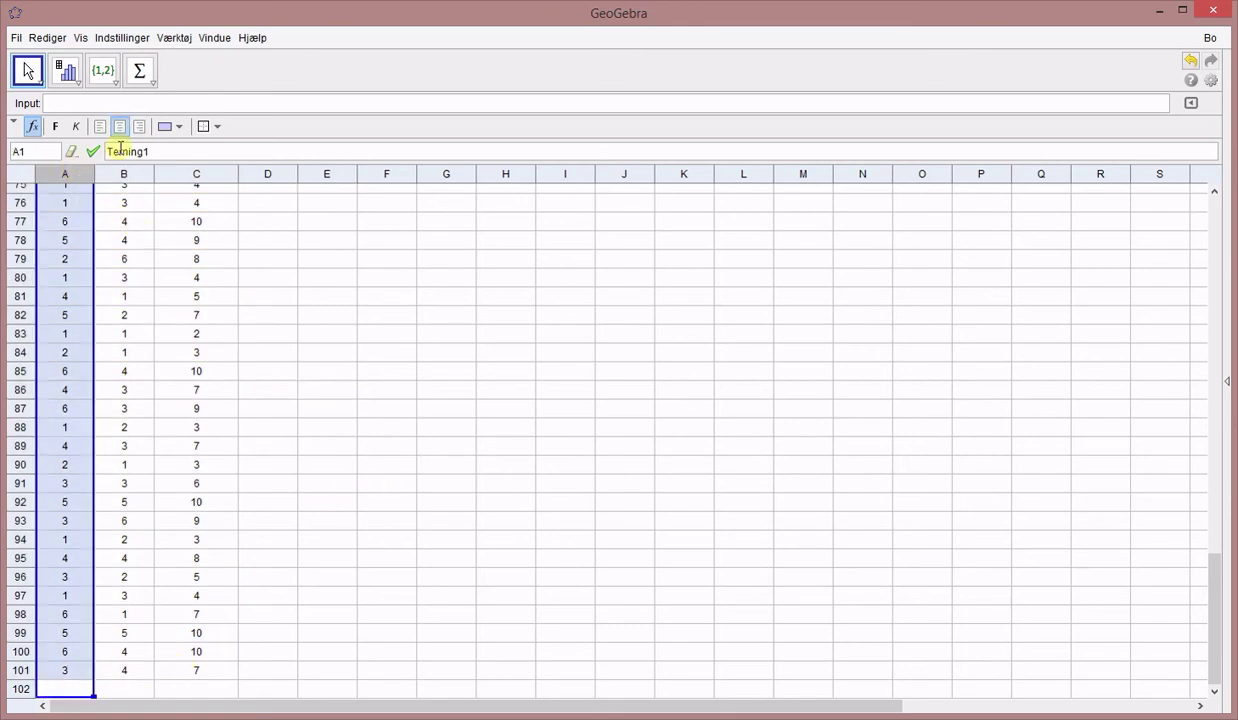
pyautogui.click(177, 131)
pyautogui.click(158, 145)
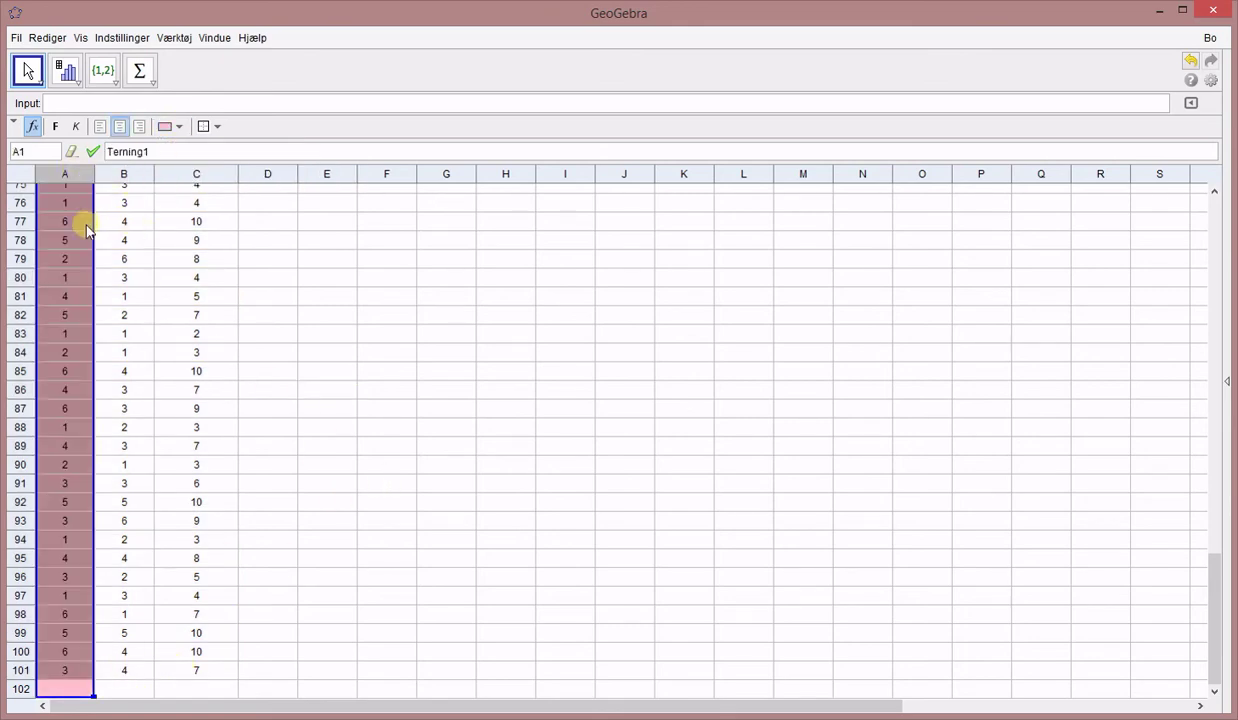
pyautogui.click(138, 176)
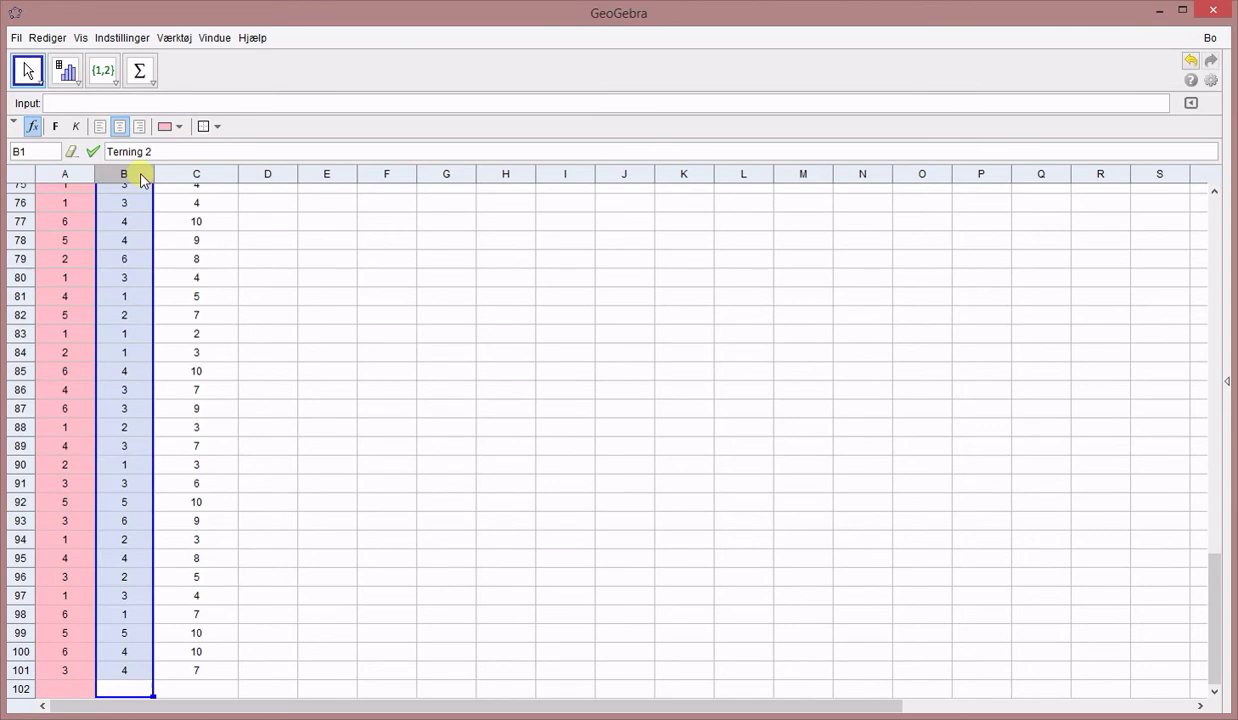
pyautogui.click(178, 126)
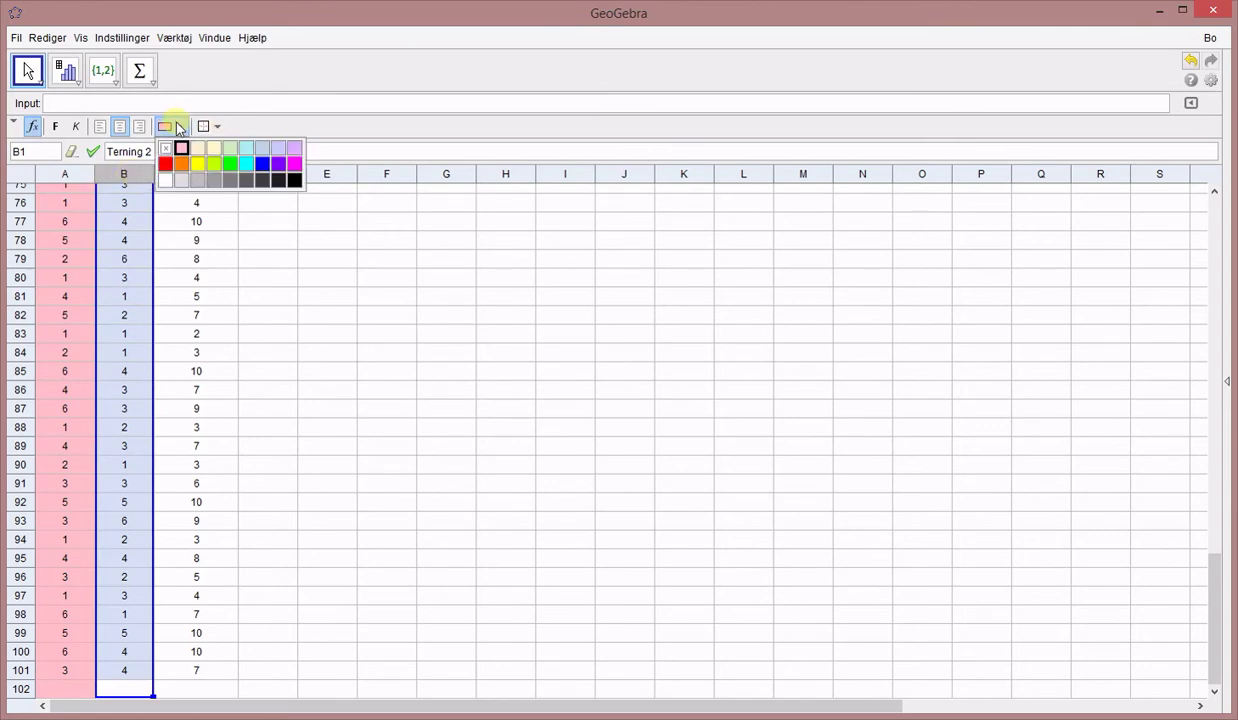
pyautogui.click(245, 148)
# Step: Give the sum column C a bright green background and bold text
pyautogui.click(218, 174)
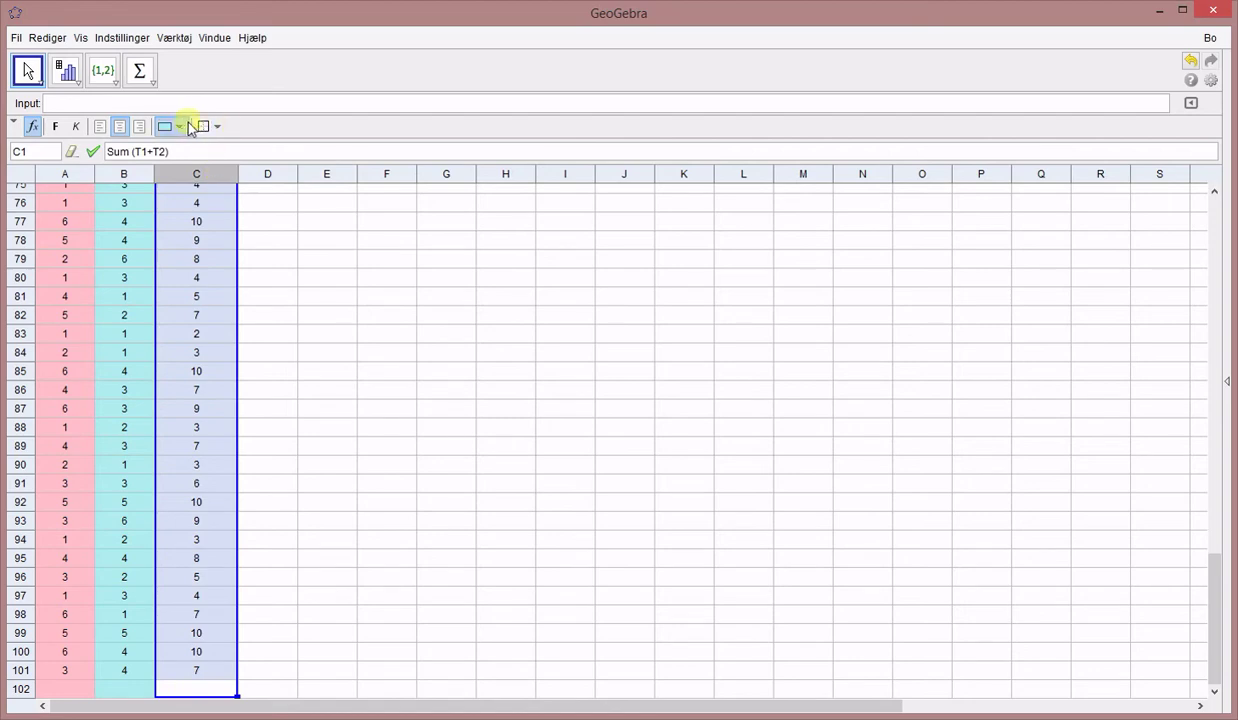
pyautogui.click(186, 126)
pyautogui.click(229, 164)
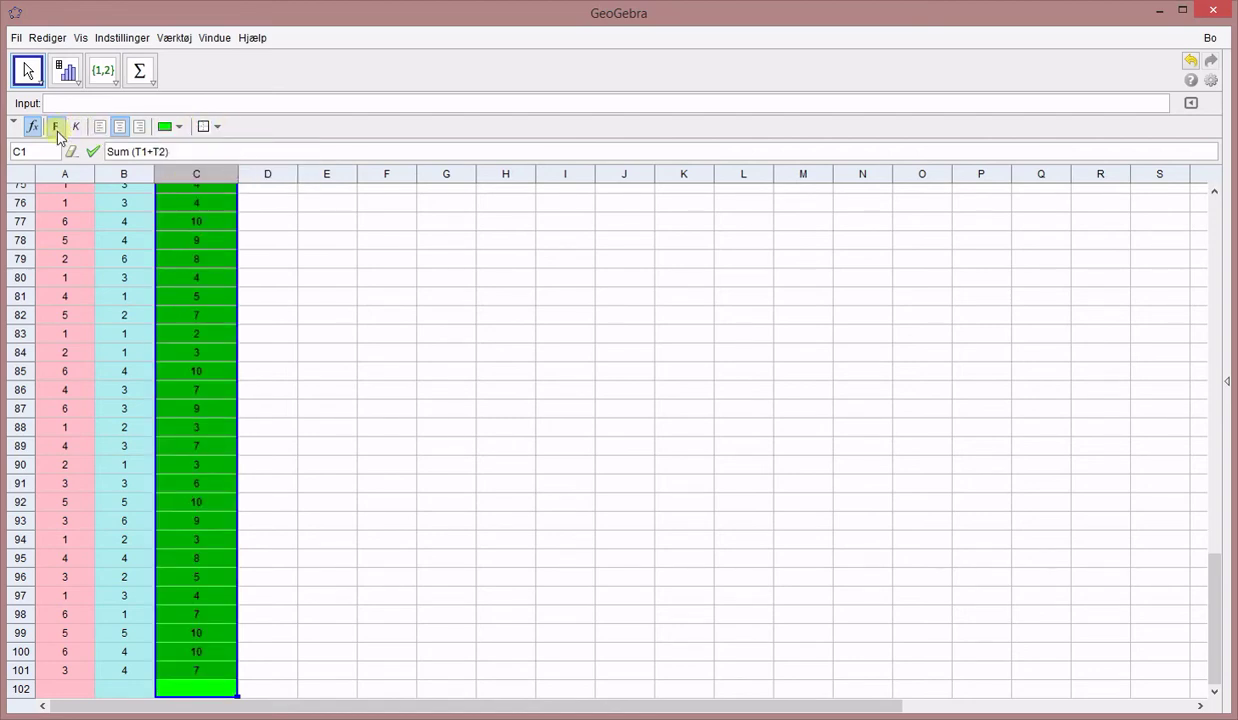
pyautogui.scroll(20, 341, 410)
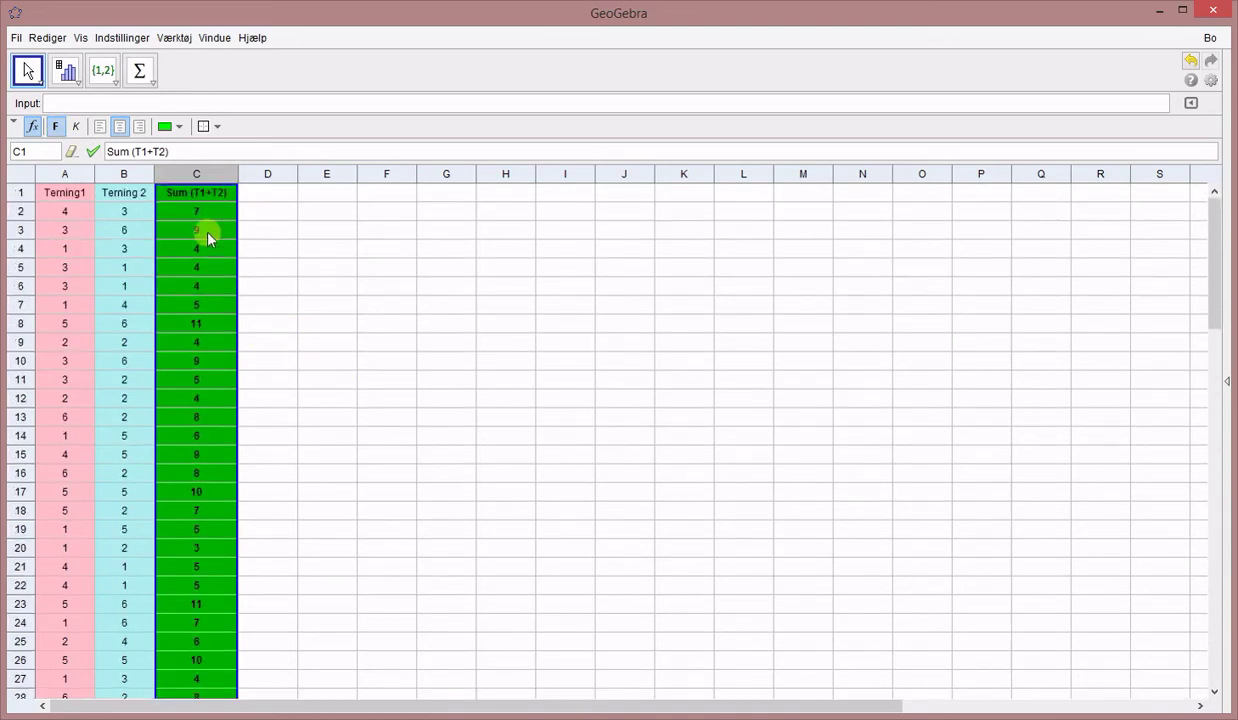
pyautogui.click(202, 210)
pyautogui.click(315, 247)
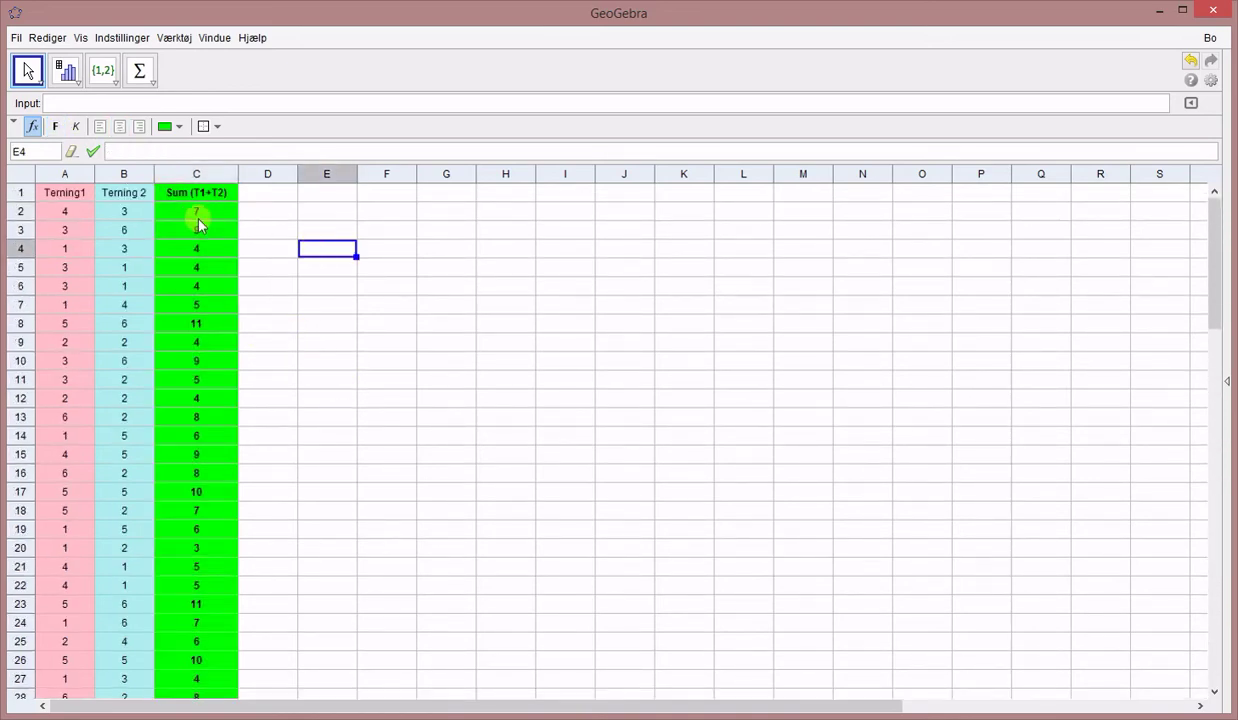
# Step: Run a one-variable analysis (Enkeltvariabelanalyse) on the dice sums in C2:C101
pyautogui.moveTo(202, 205); pyautogui.dragTo(207, 670)
pyautogui.click(326, 248)
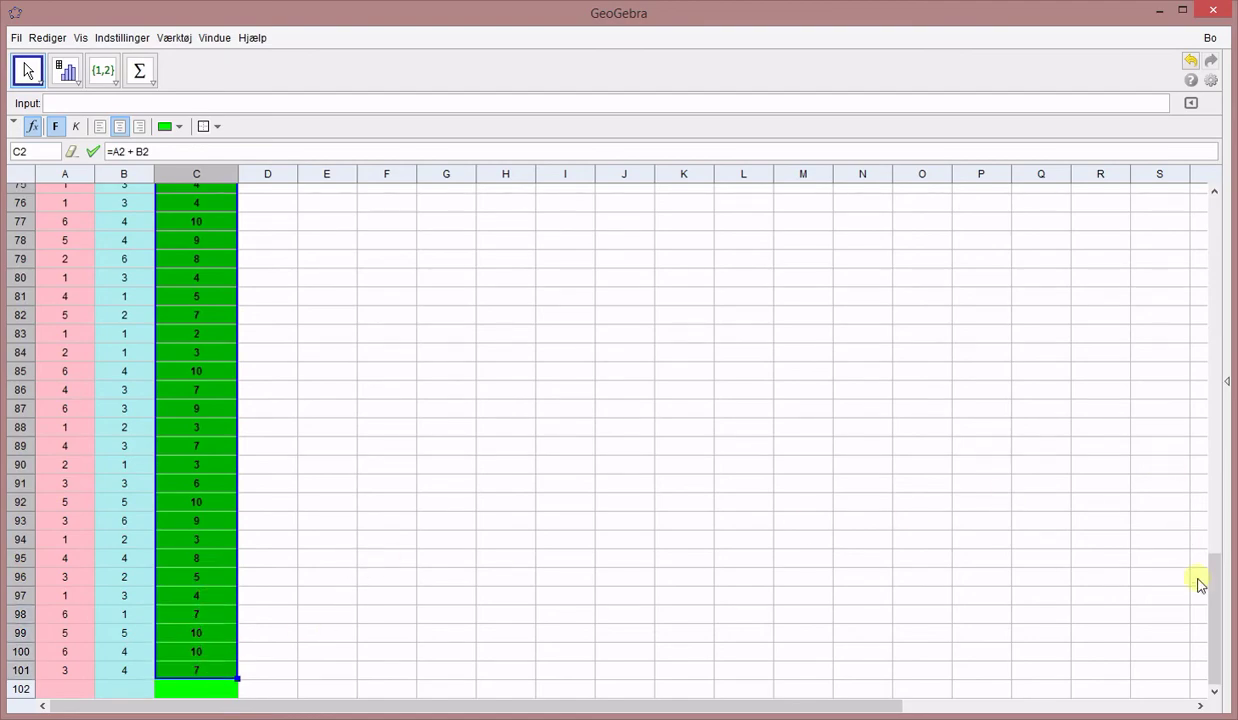
pyautogui.moveTo(1214, 580)
pyautogui.mouseDown()
pyautogui.moveTo(1212, 300)
pyautogui.moveTo(1225, 200)
pyautogui.moveTo(1219, 583)
pyautogui.mouseUp()
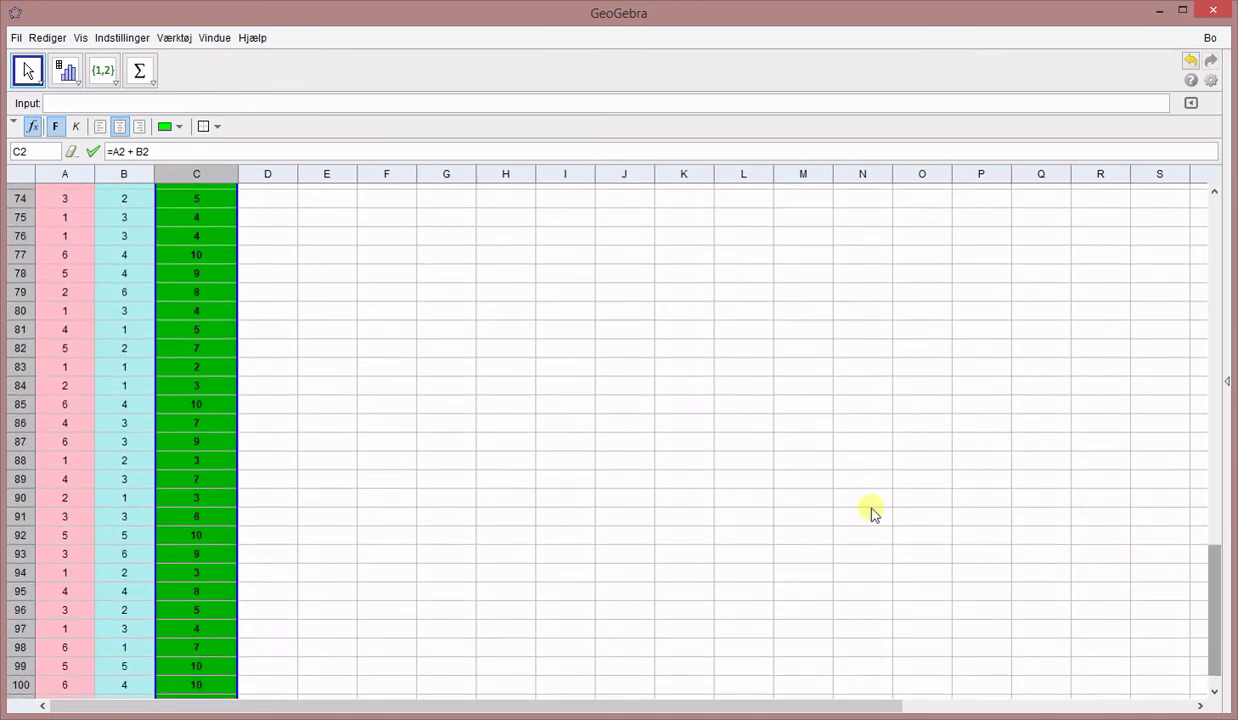
pyautogui.click(63, 72)
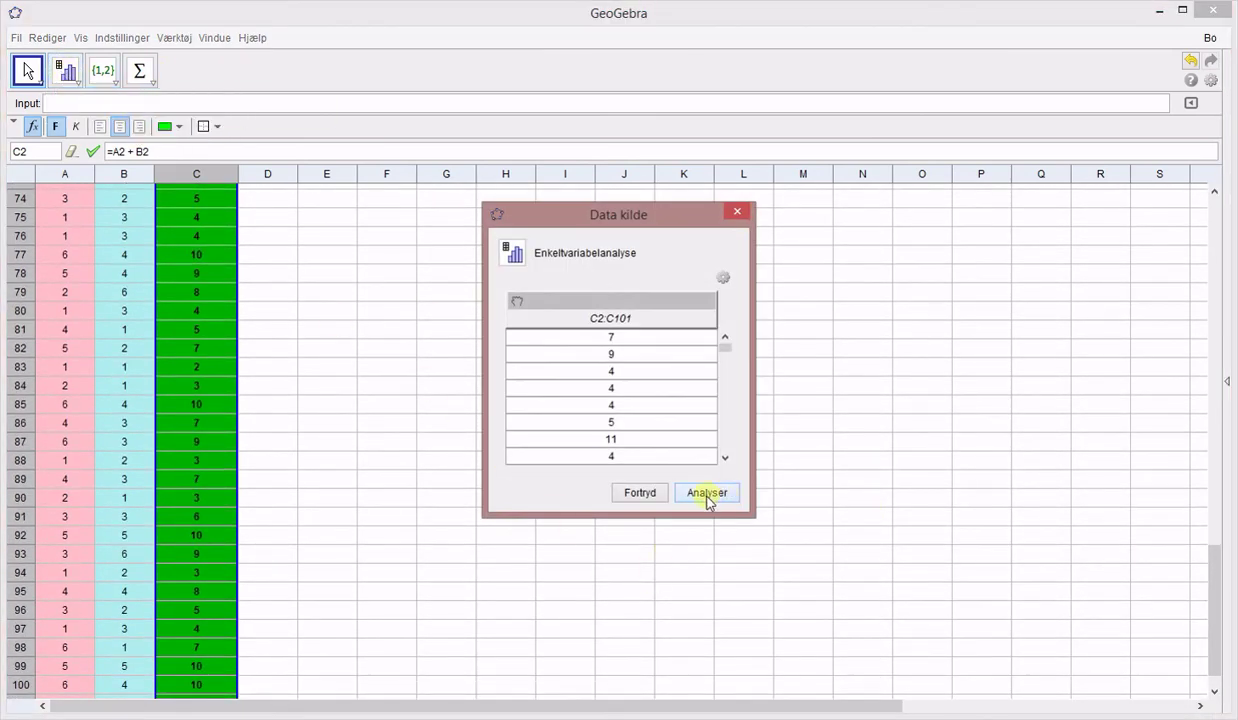
pyautogui.click(706, 493)
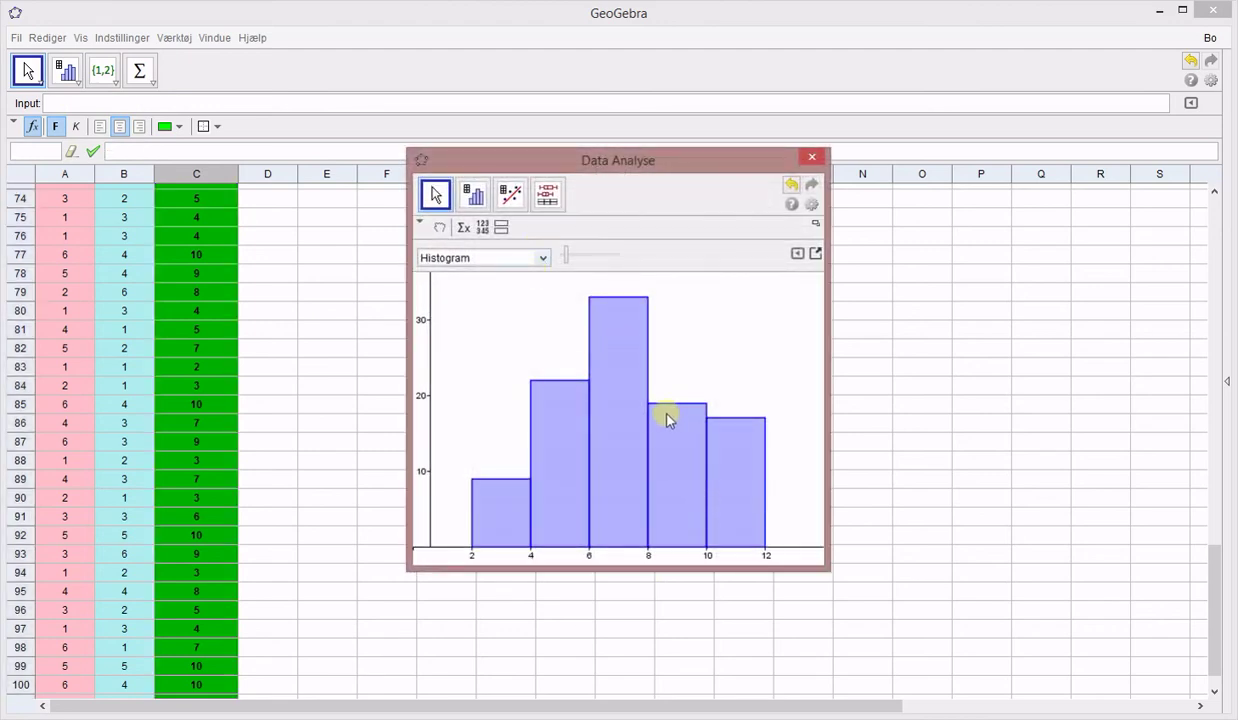
# Step: Change the analysis chart to a bar chart (Søjlediagram) and widen its window
pyautogui.click(542, 260)
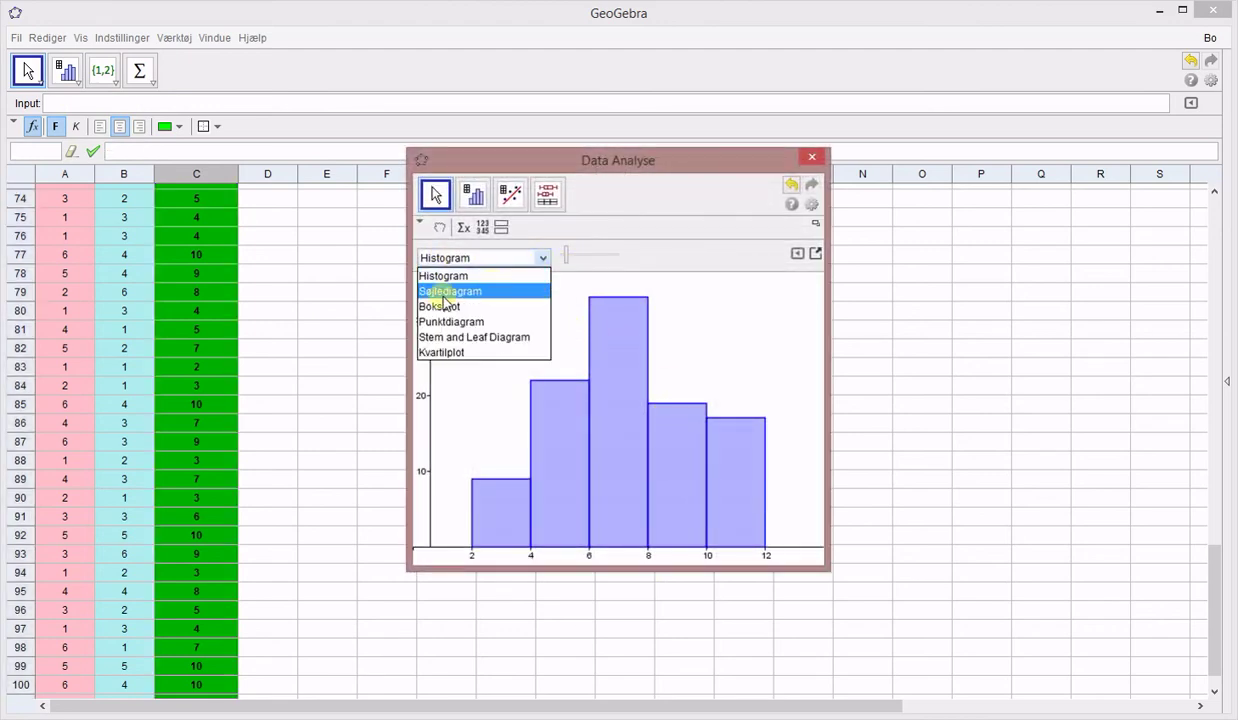
pyautogui.click(440, 287)
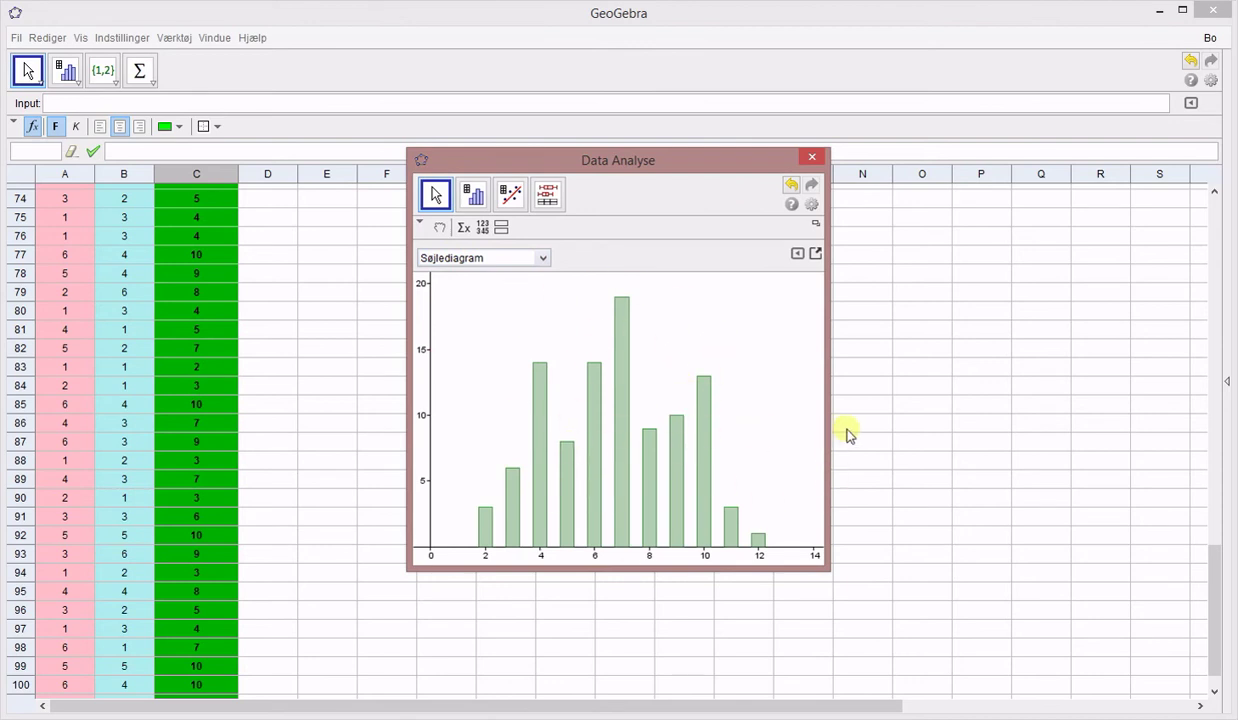
pyautogui.moveTo(827, 428); pyautogui.dragTo(1081, 390)
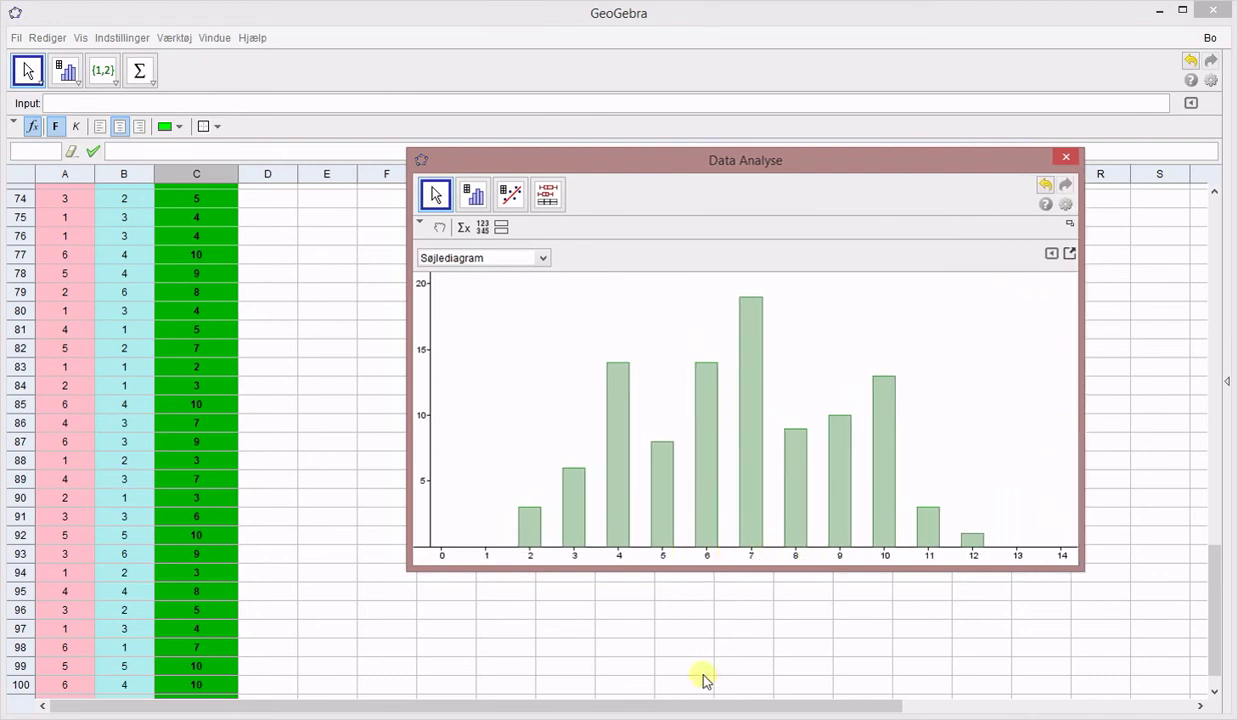
# Step: Recalculate all objects repeatedly to examine how the bar chart of the first 100 sums varies between simulations
pyautogui.hotkey('ctrl', 'r')
pyautogui.hotkey('ctrl', 'r')
pyautogui.hotkey('ctrl', 'r')
pyautogui.hotkey('ctrl', 'r')
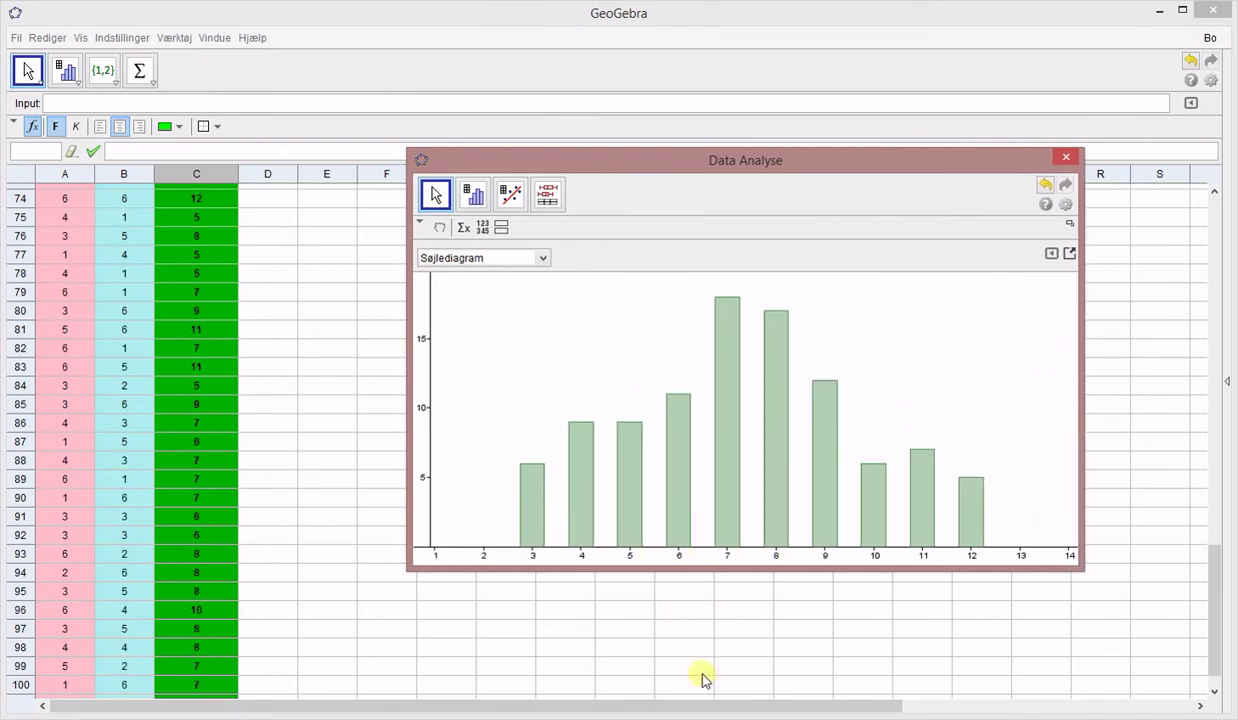
pyautogui.hotkey('ctrl', 'r')
pyautogui.hotkey('ctrl', 'r')
pyautogui.hotkey('ctrl', 'r')
pyautogui.hotkey('ctrl', 'r')
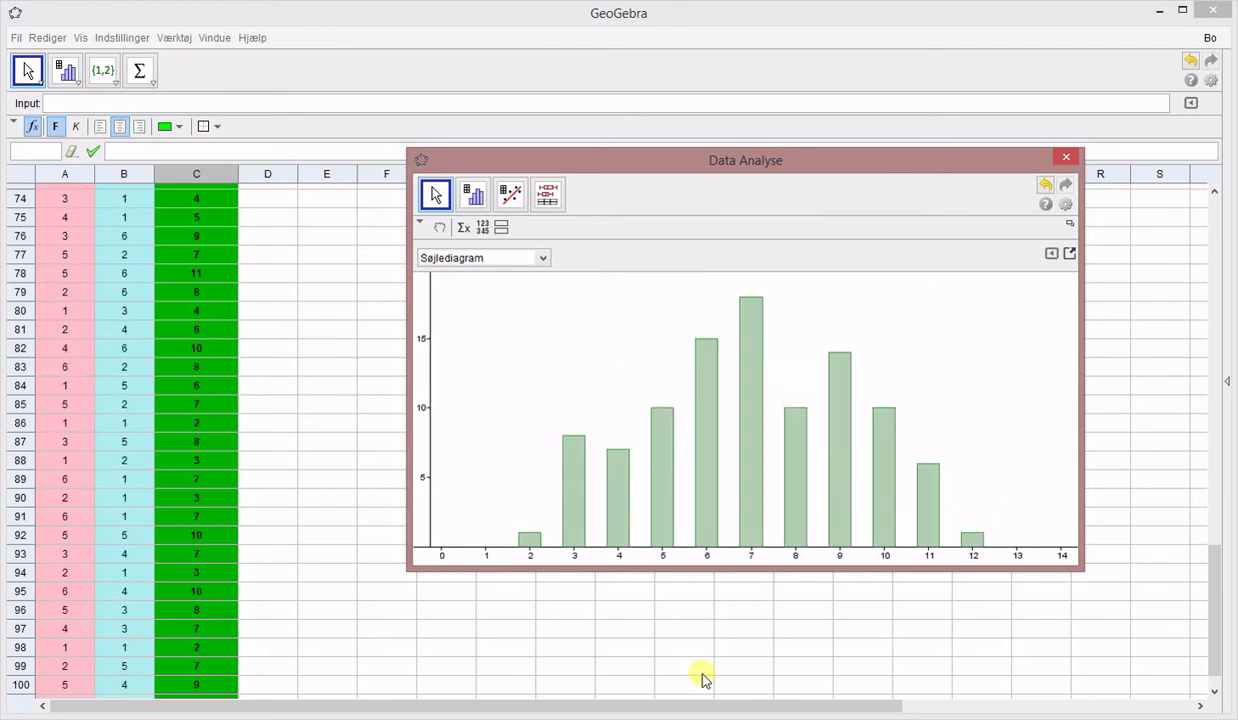
pyautogui.hotkey('ctrl', 'r')
pyautogui.hotkey('ctrl', 'r')
pyautogui.hotkey('ctrl', 'r')
pyautogui.hotkey('ctrl', 'r')
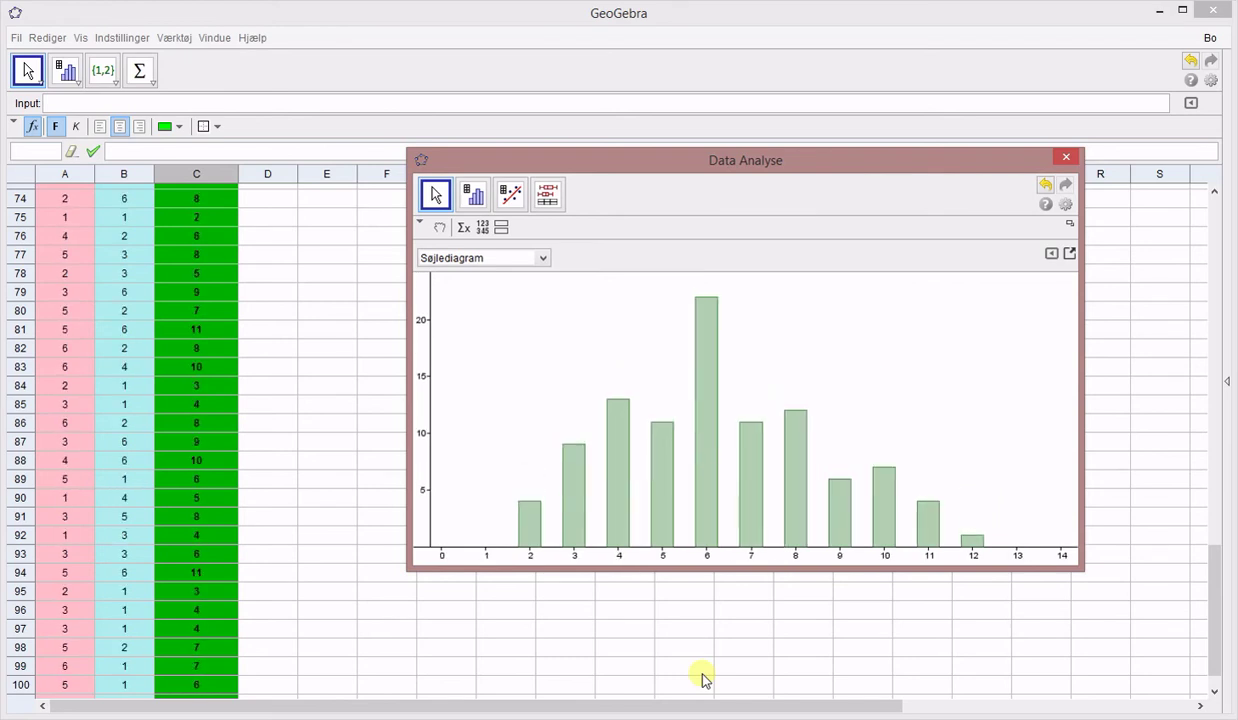
pyautogui.hotkey('ctrl', 'r')
pyautogui.hotkey('ctrl', 'r')
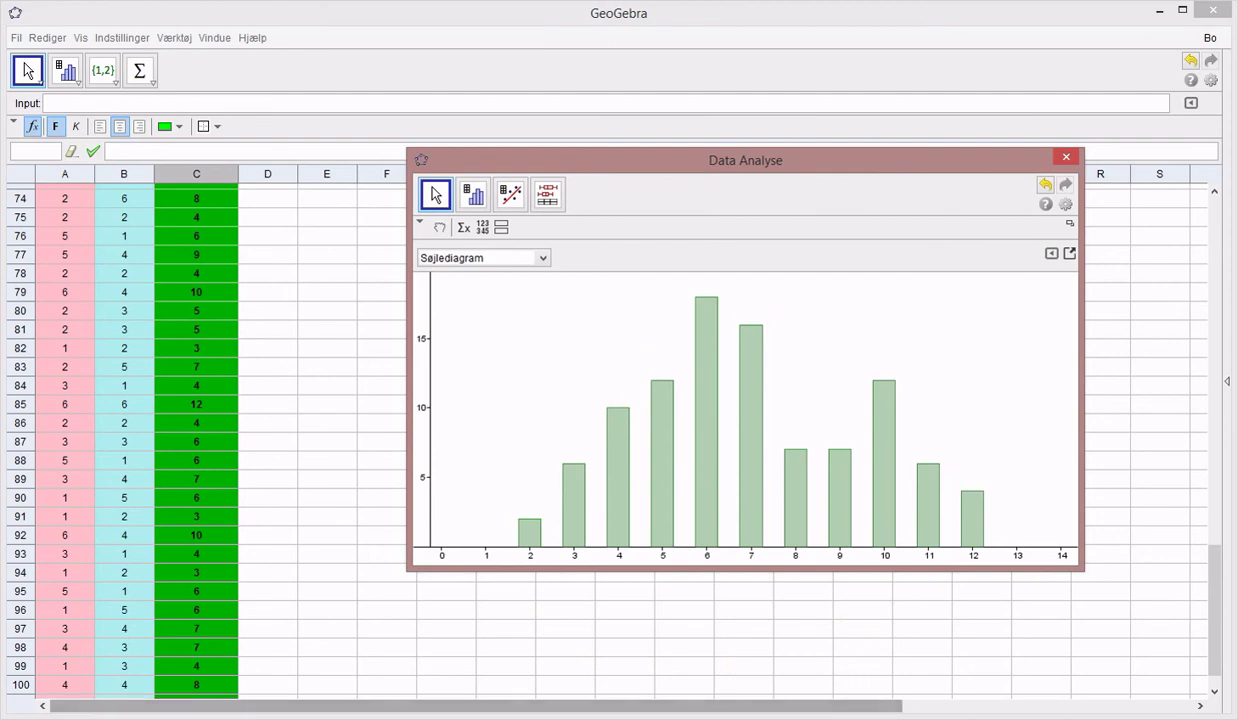
# Step: Try to extend the simulation by filling only the sum formula in C101 down column C, past row 128
pyautogui.click(328, 538)
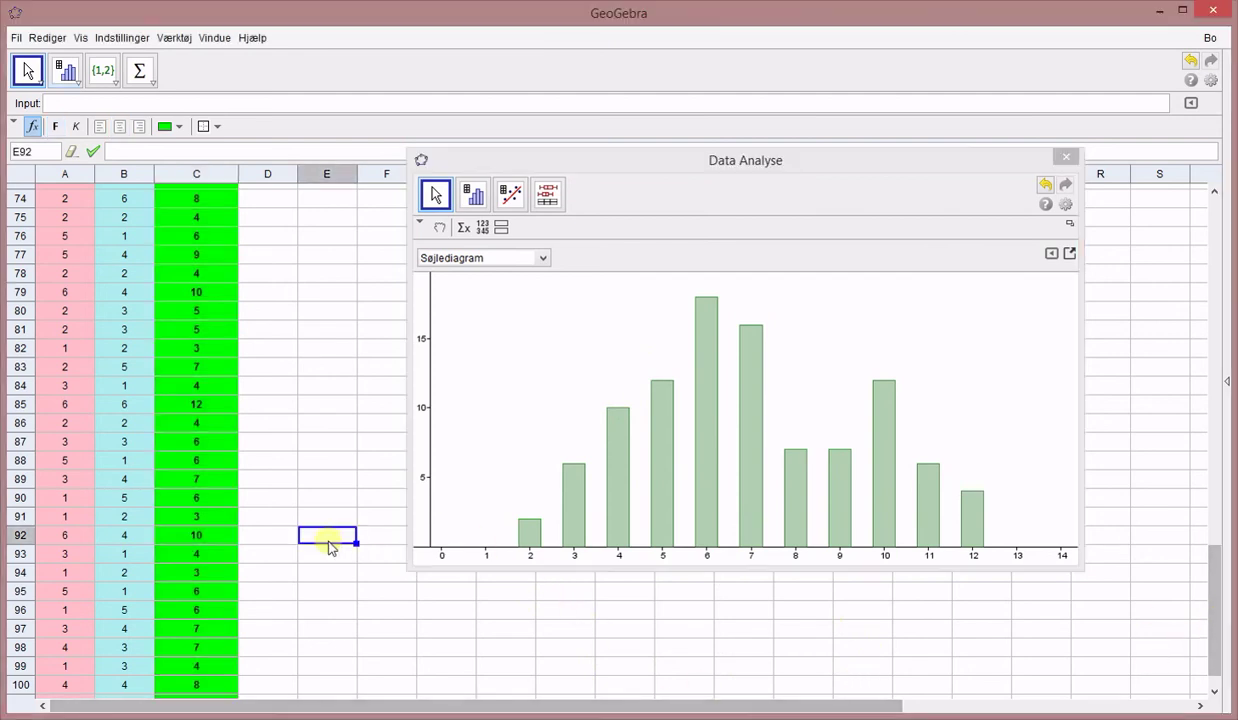
pyautogui.scroll(-1, 330, 577)
pyautogui.click(196, 668)
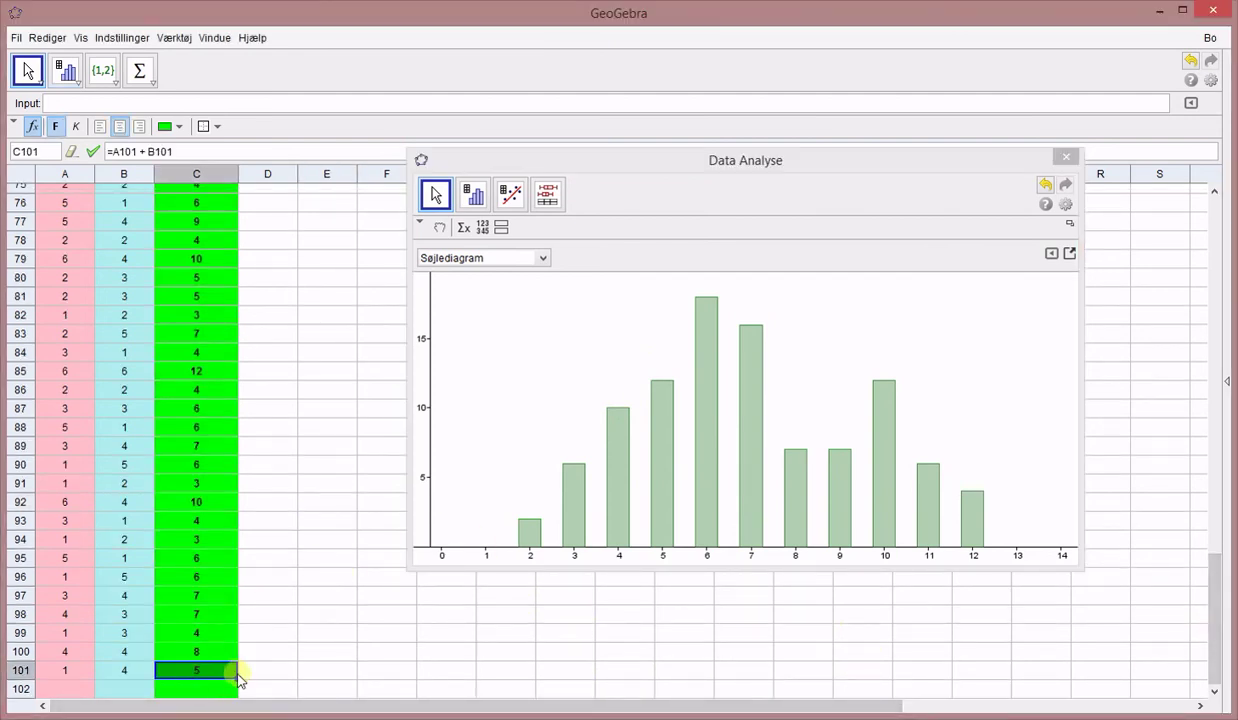
pyautogui.moveTo(237, 678); pyautogui.dragTo(236, 590)
pyautogui.scroll(18, 210, 436)
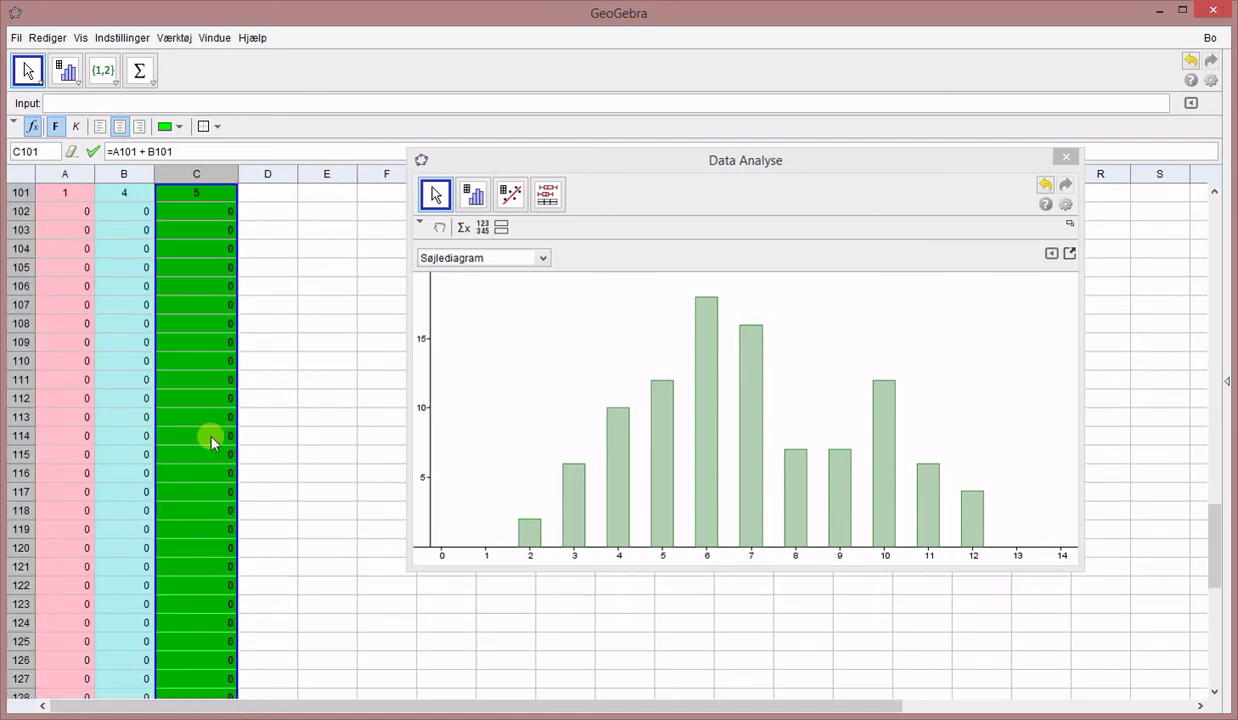
# Step: Fill the dice and sum formulas from A101:C101 down all three columns to row 251
pyautogui.scroll(-3, 284, 561)
pyautogui.moveTo(86, 645); pyautogui.dragTo(240, 712)
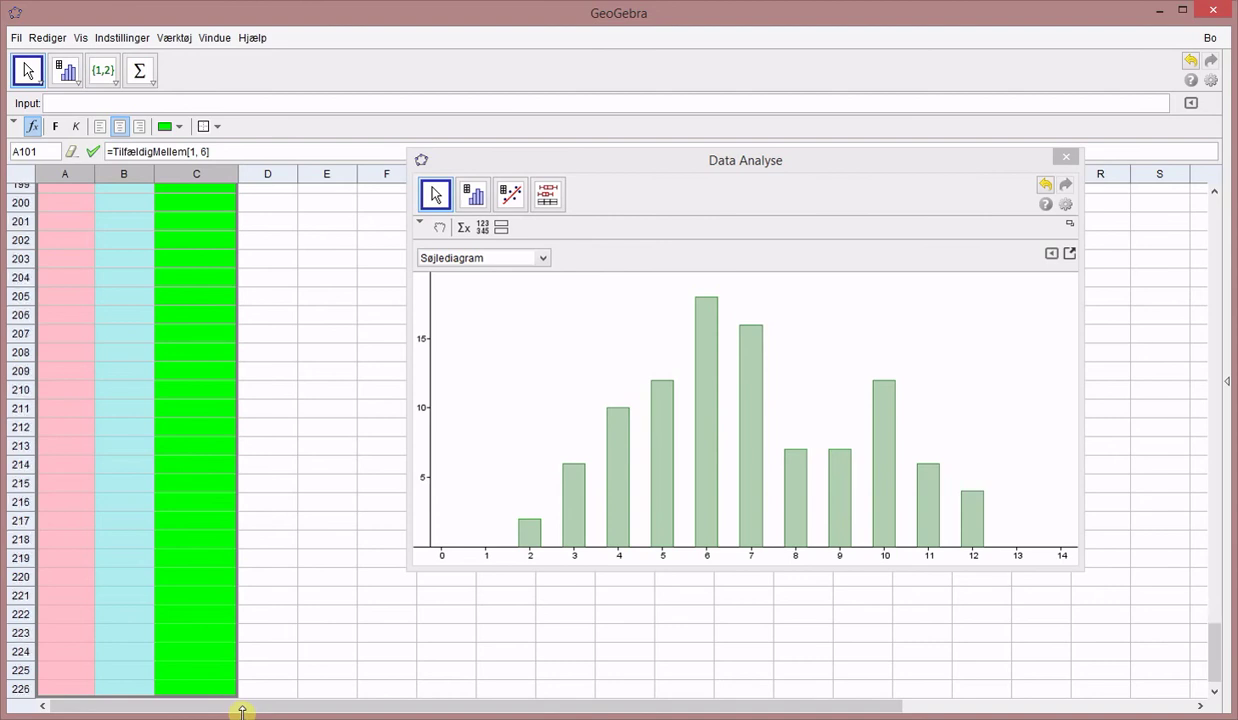
pyautogui.moveTo(242, 711); pyautogui.dragTo(230, 638)
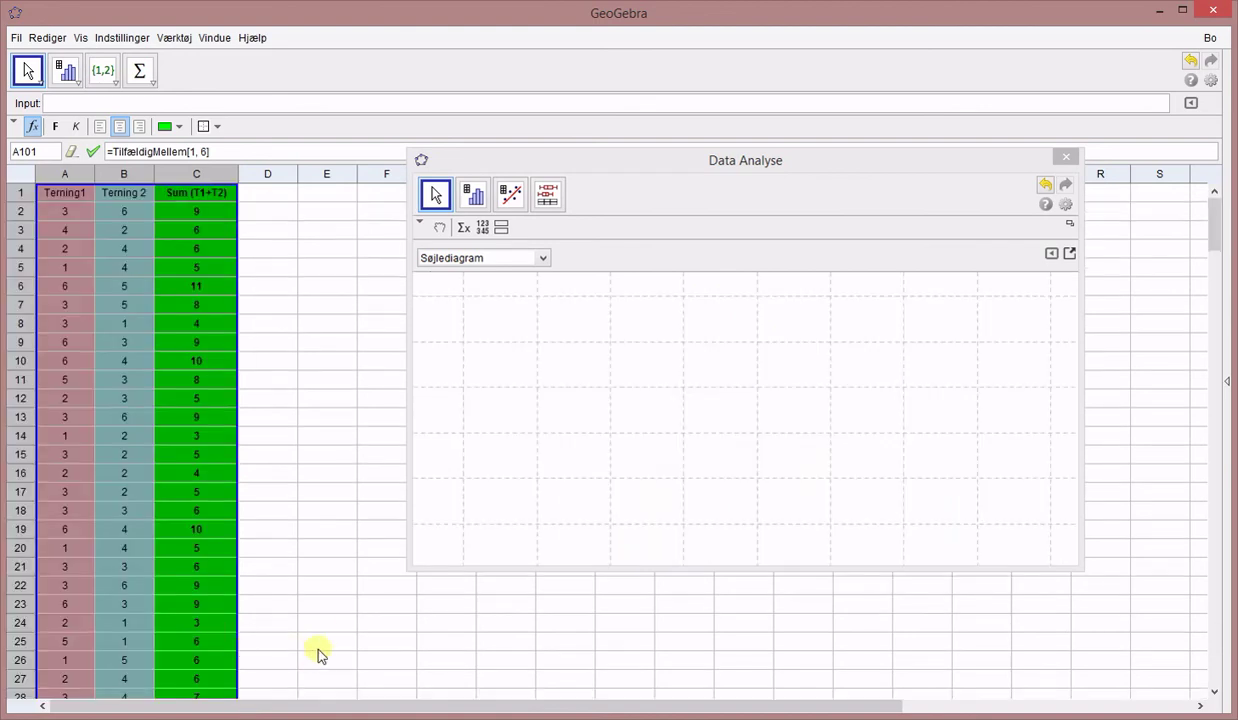
pyautogui.click(285, 622)
# Step: Replace the old data analysis with a one-variable analysis of C2:C251, shown as a bar chart (Søjlediagram)
pyautogui.moveTo(206, 208); pyautogui.dragTo(210, 630)
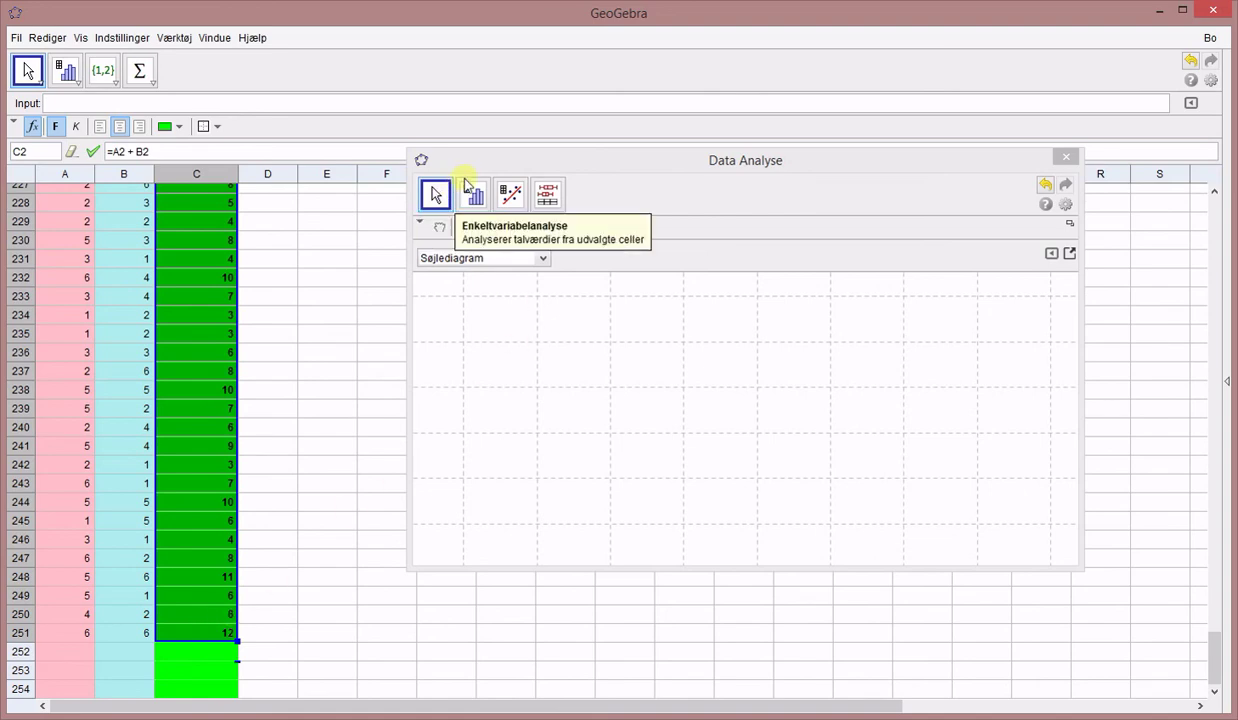
pyautogui.click(1066, 157)
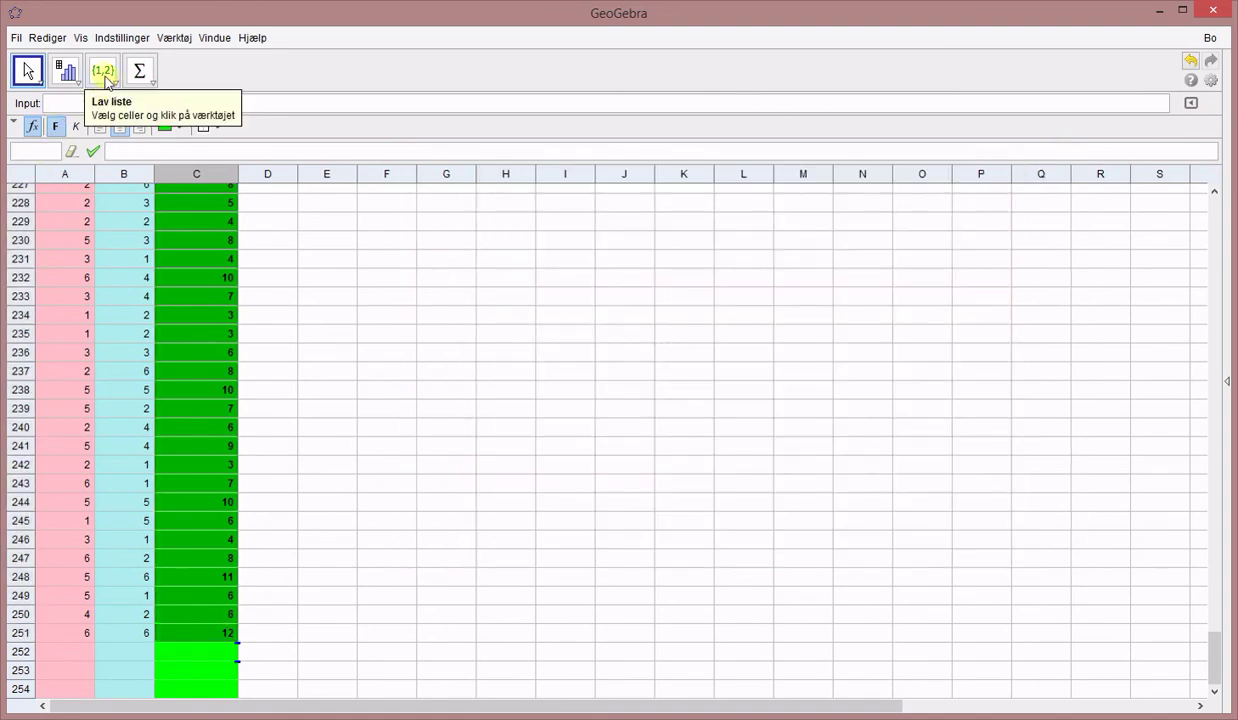
pyautogui.click(60, 72)
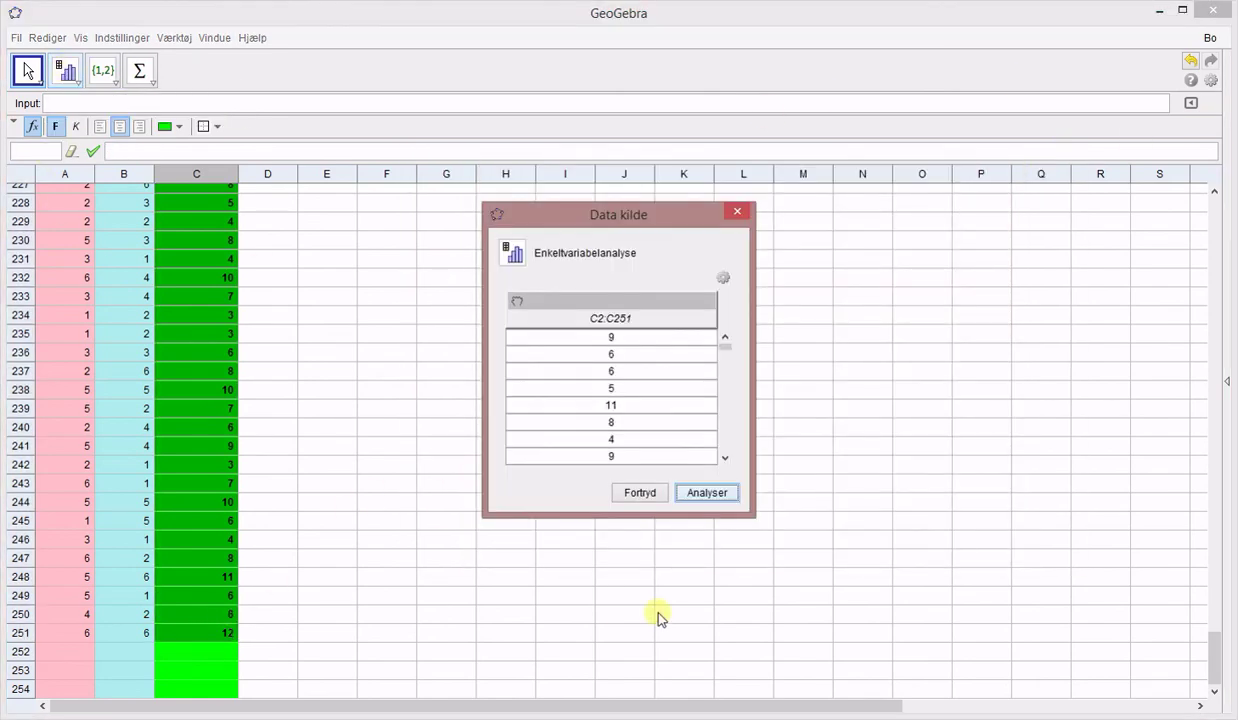
pyautogui.click(712, 494)
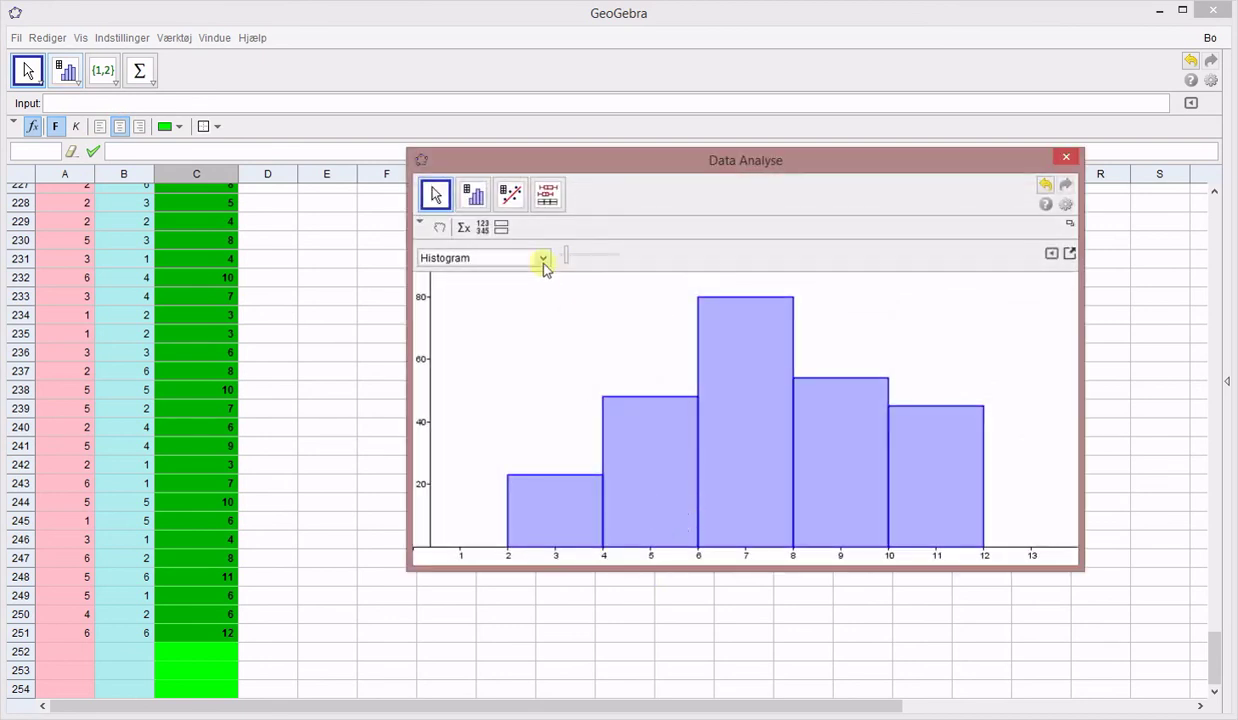
pyautogui.click(544, 258)
pyautogui.click(452, 285)
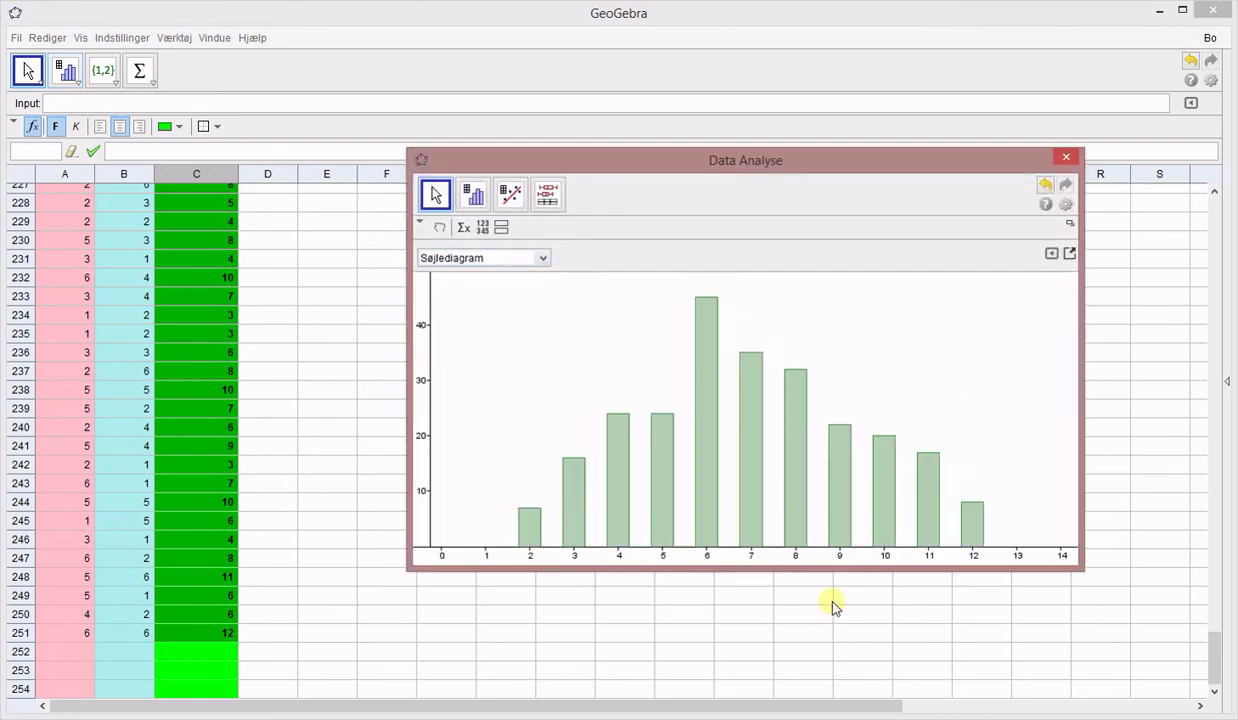
# Step: Recalculate all objects repeatedly to examine how the bar chart of the sums in C2:C251 varies
pyautogui.hotkey('ctrl', 'r')
pyautogui.hotkey('ctrl', 'r')
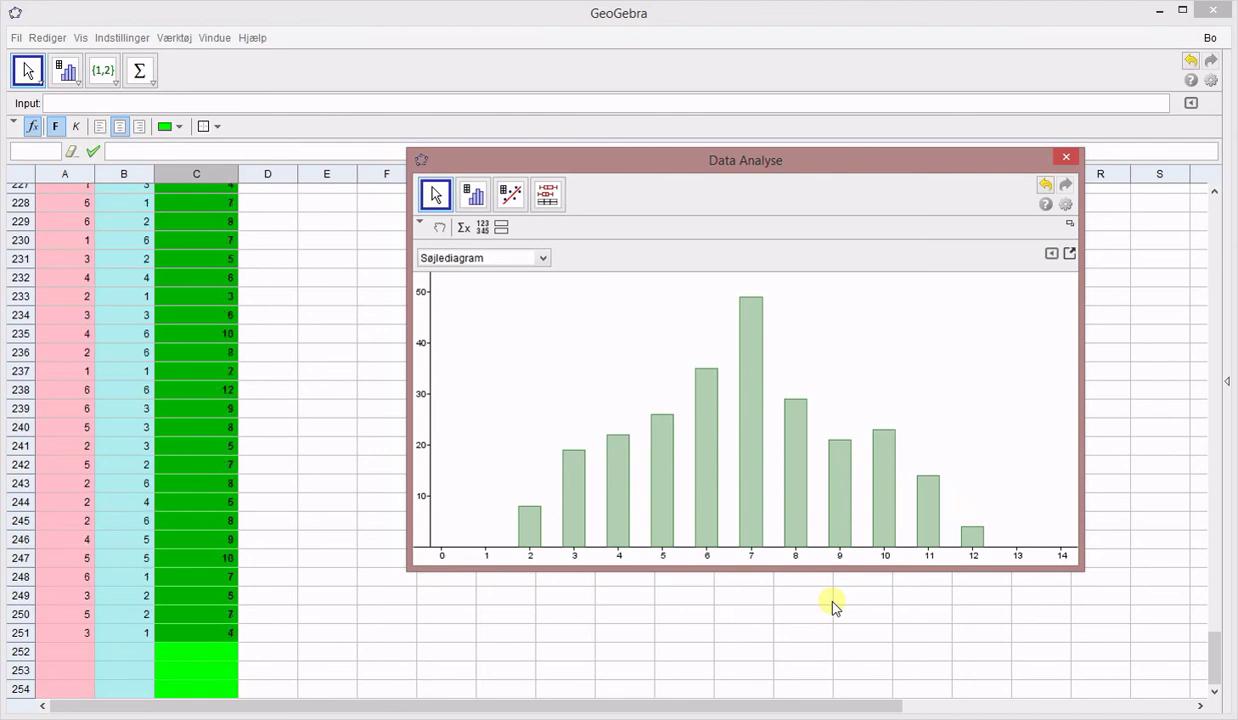
pyautogui.hotkey('ctrl', 'r')
pyautogui.hotkey('ctrl', 'r')
pyautogui.hotkey('ctrl', 'r')
pyautogui.hotkey('ctrl', 'r')
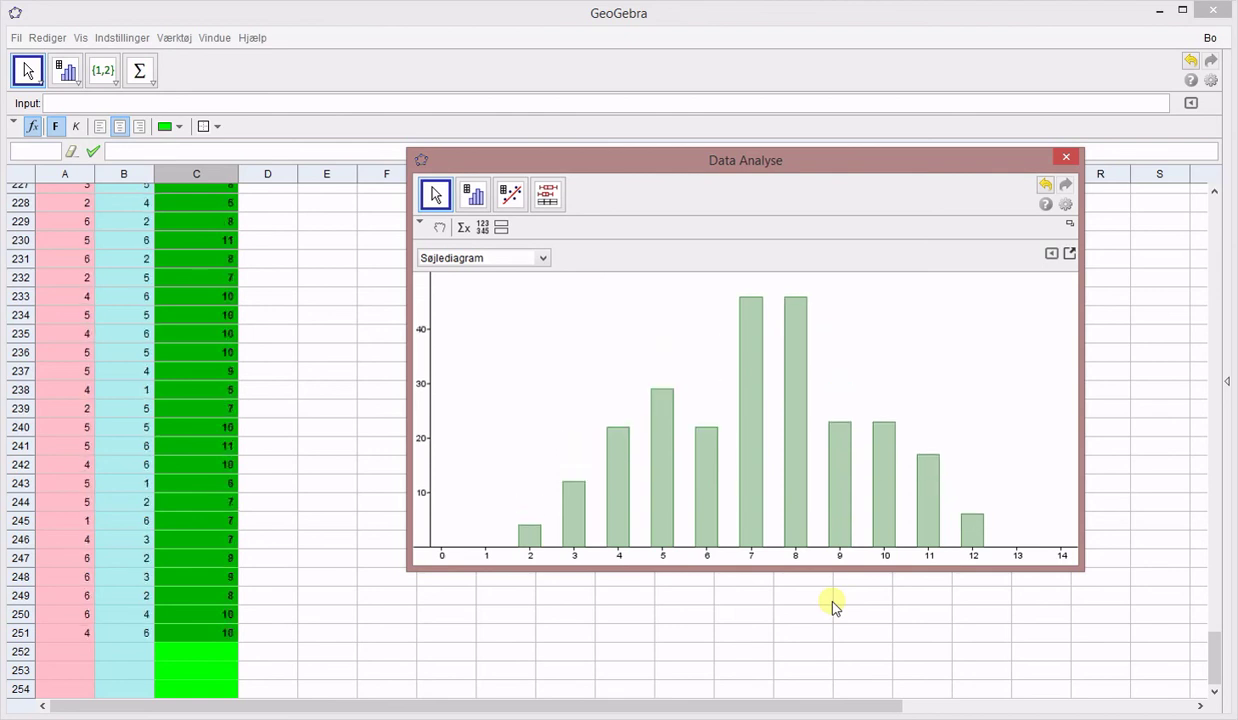
pyautogui.hotkey('ctrl', 'r')
pyautogui.hotkey('ctrl', 'r')
pyautogui.hotkey('ctrl', 'r')
pyautogui.hotkey('ctrl', 'r')
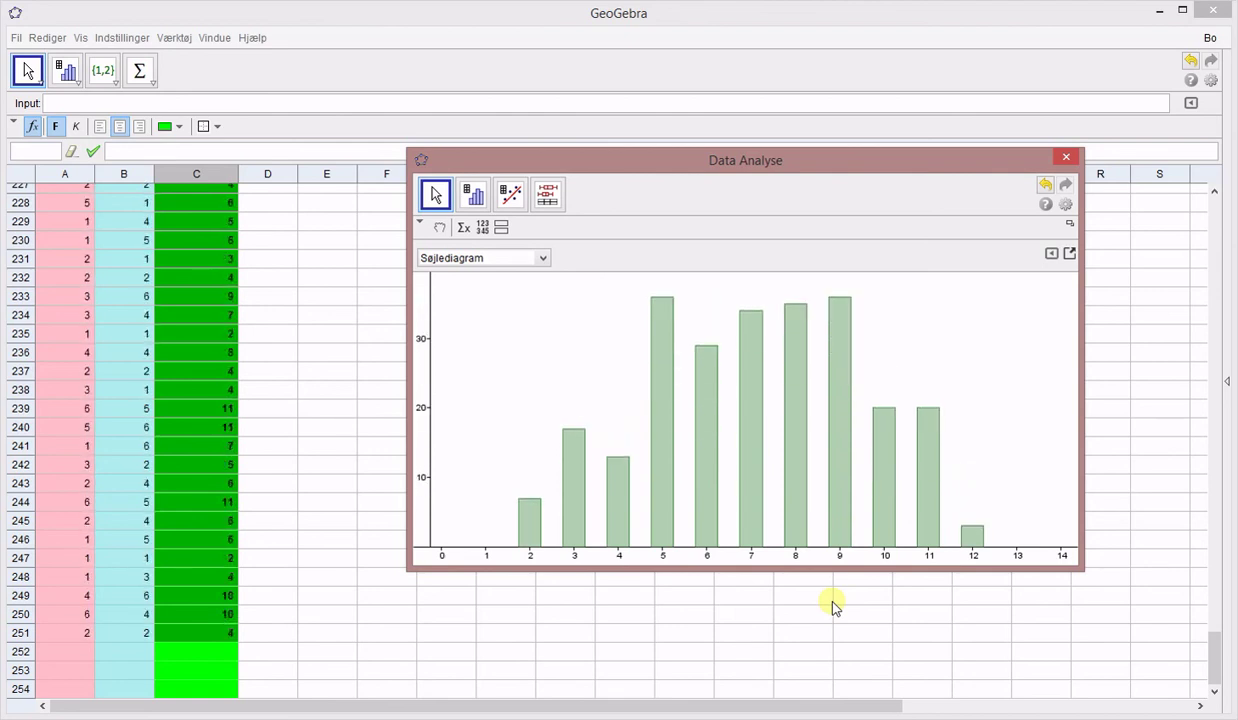
# Step: Recalculate the dice throws three more times and close the data analysis of the sums
pyautogui.hotkey('ctrl', 'r')
pyautogui.hotkey('ctrl', 'r')
pyautogui.hotkey('ctrl', 'r')
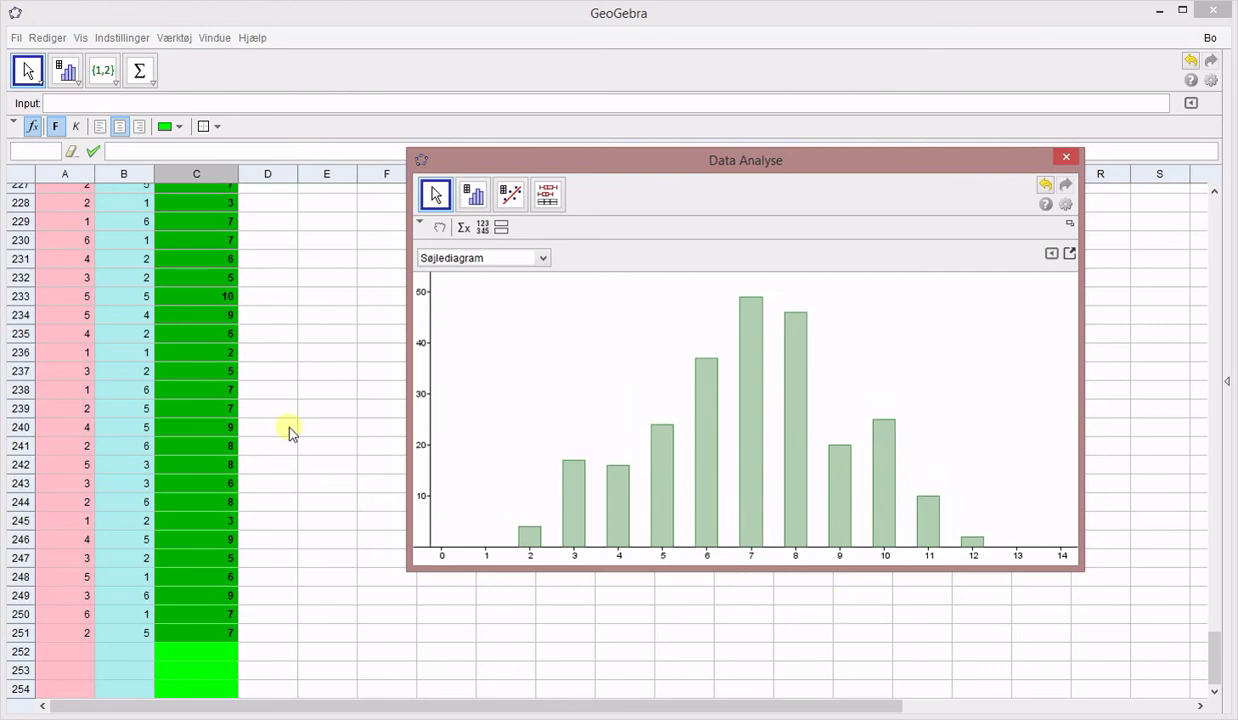
pyautogui.click(268, 389)
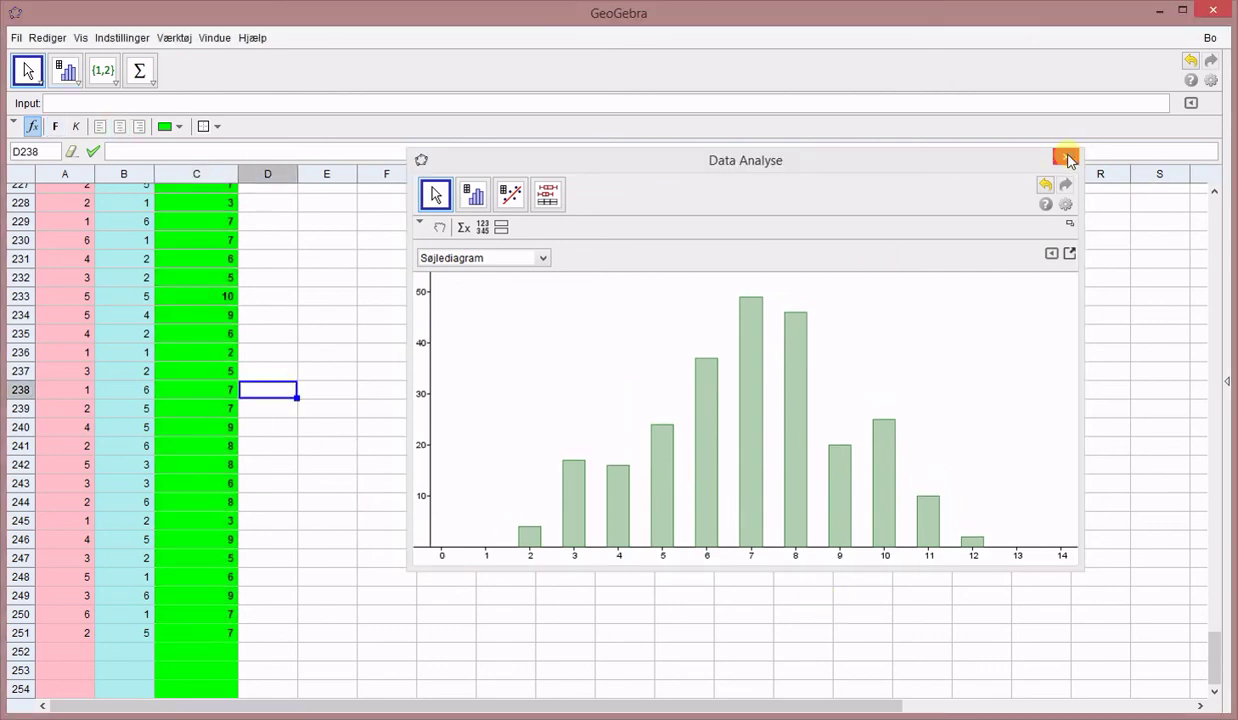
pyautogui.click(1067, 160)
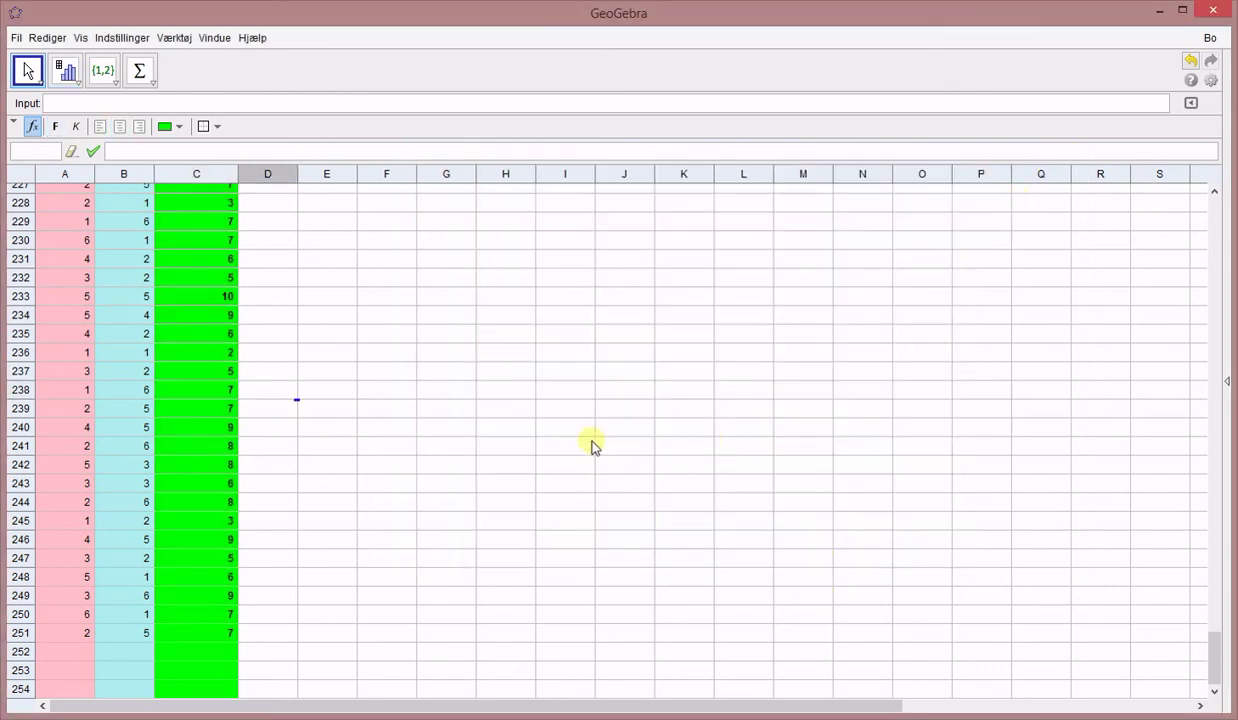
# Step: Examine the random-number formula for the first die in cell A2
pyautogui.moveTo(1213, 645); pyautogui.dragTo(1212, 215)
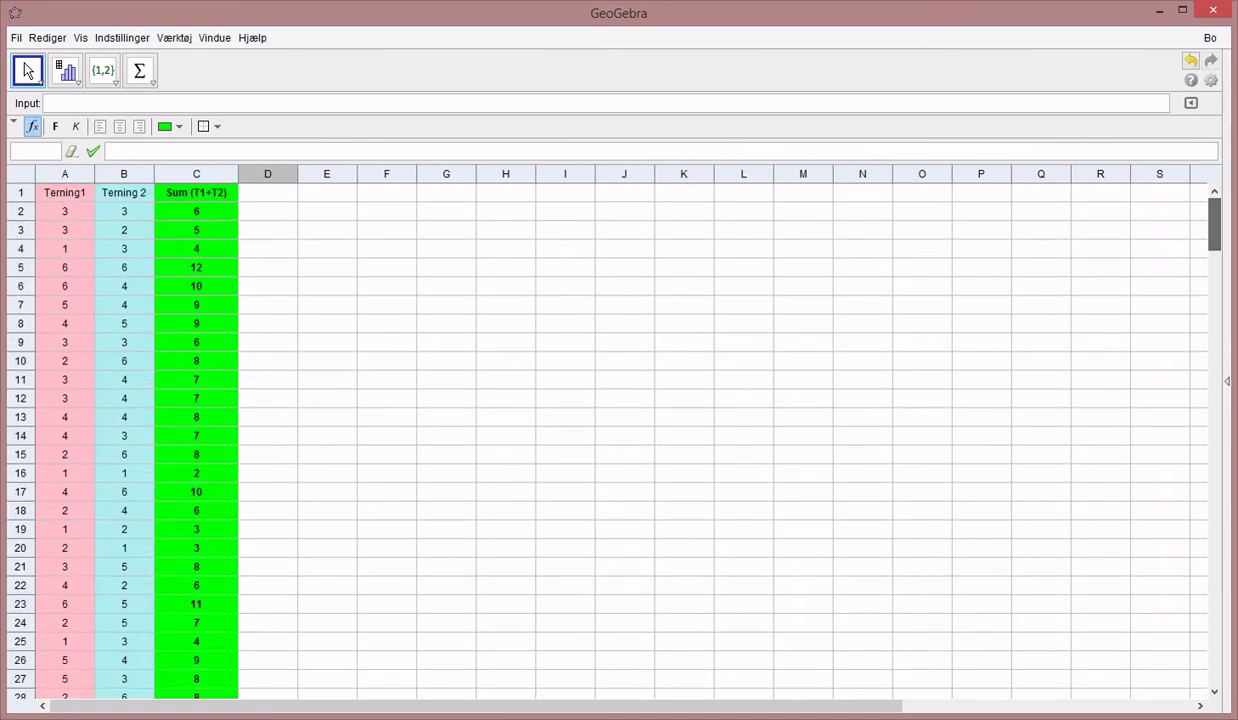
pyautogui.click(78, 207)
pyautogui.click(204, 151)
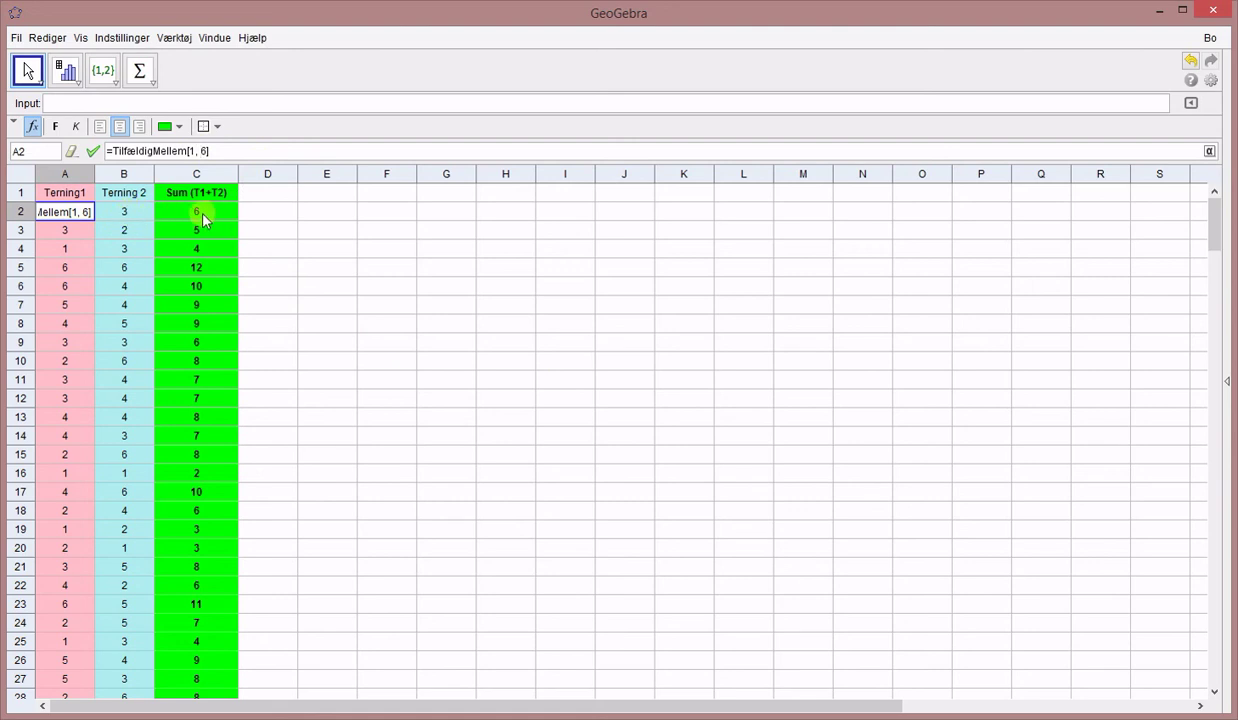
# Step: Insert an empty column to the left of the Sum (T1+T2) column and select its header cell C1
pyautogui.click(177, 176)
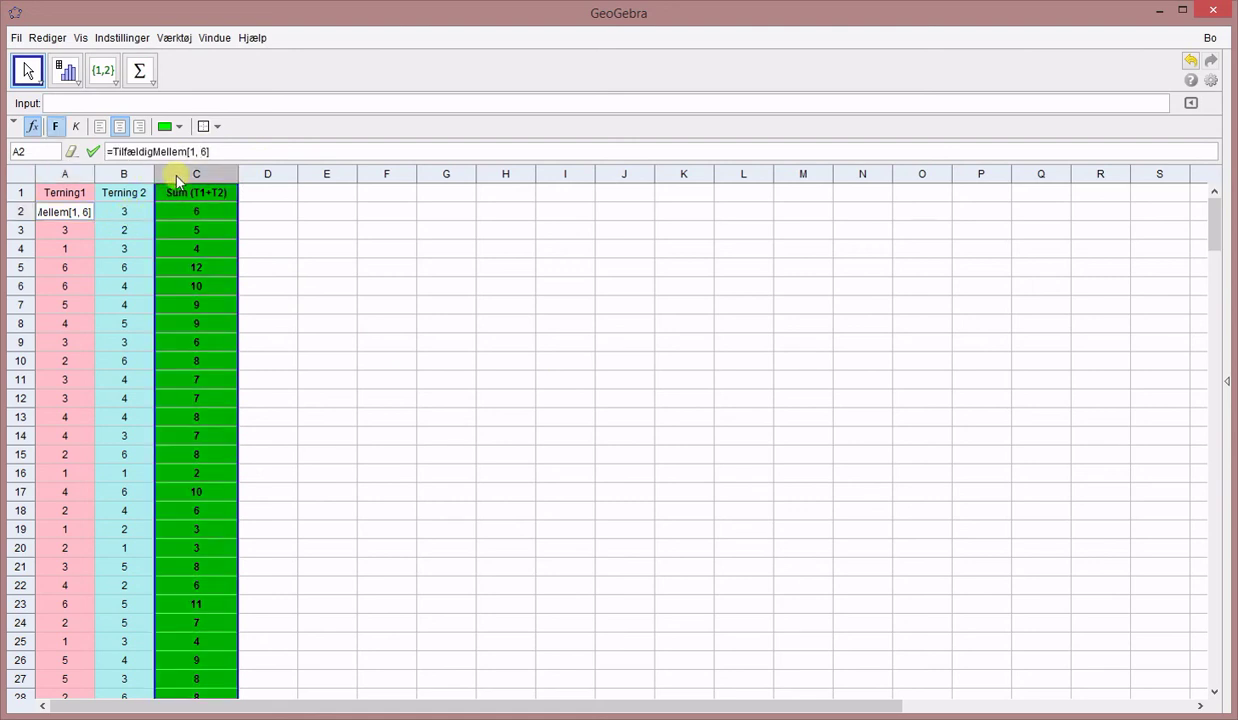
pyautogui.rightClick(176, 175)
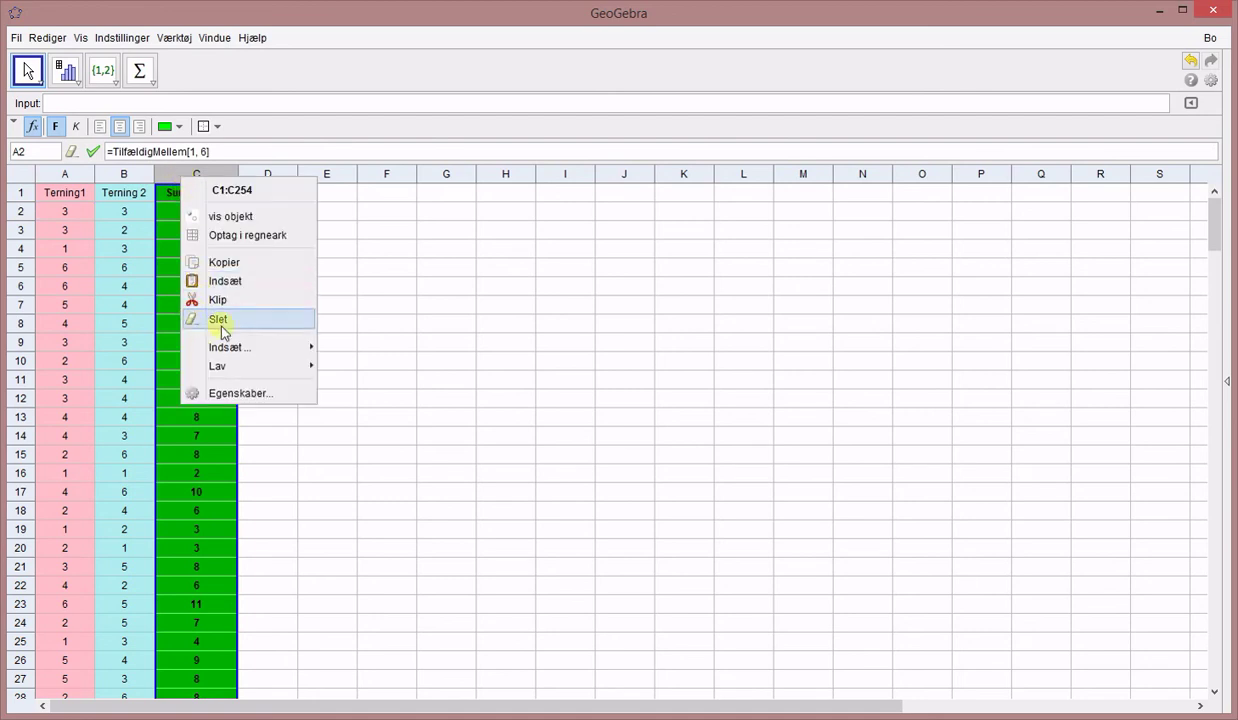
pyautogui.moveTo(300, 347)
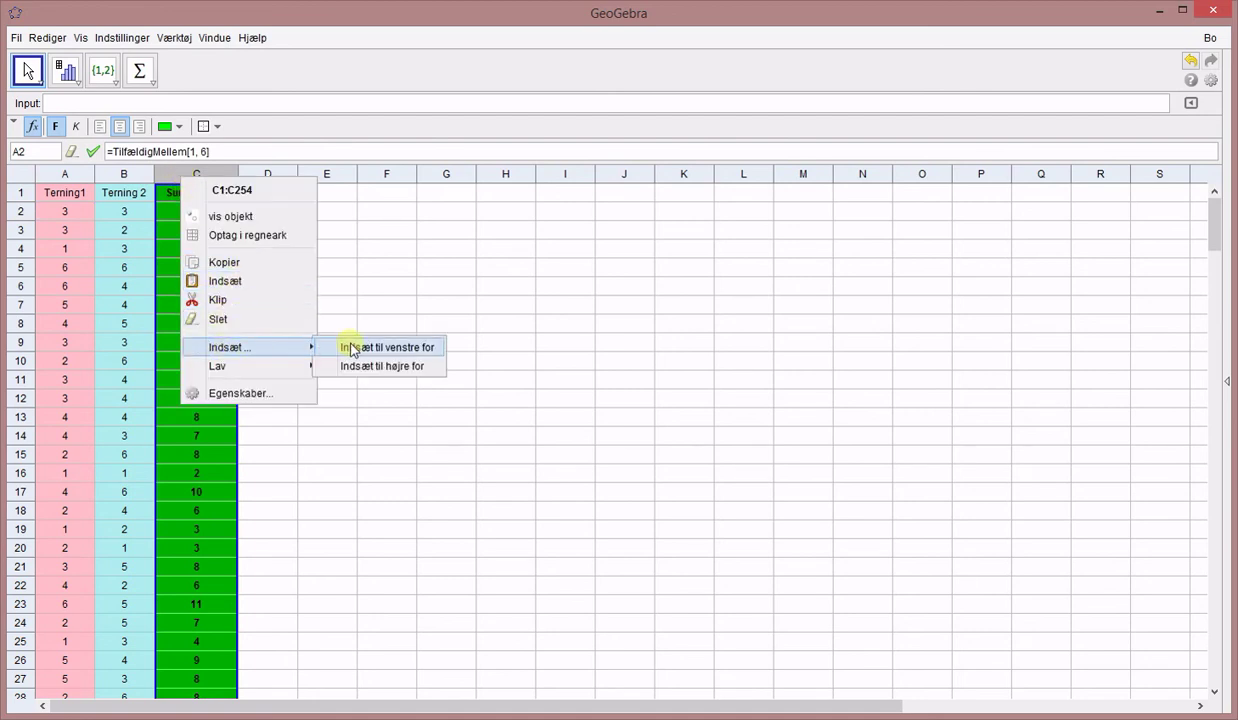
pyautogui.click(352, 348)
pyautogui.click(174, 202)
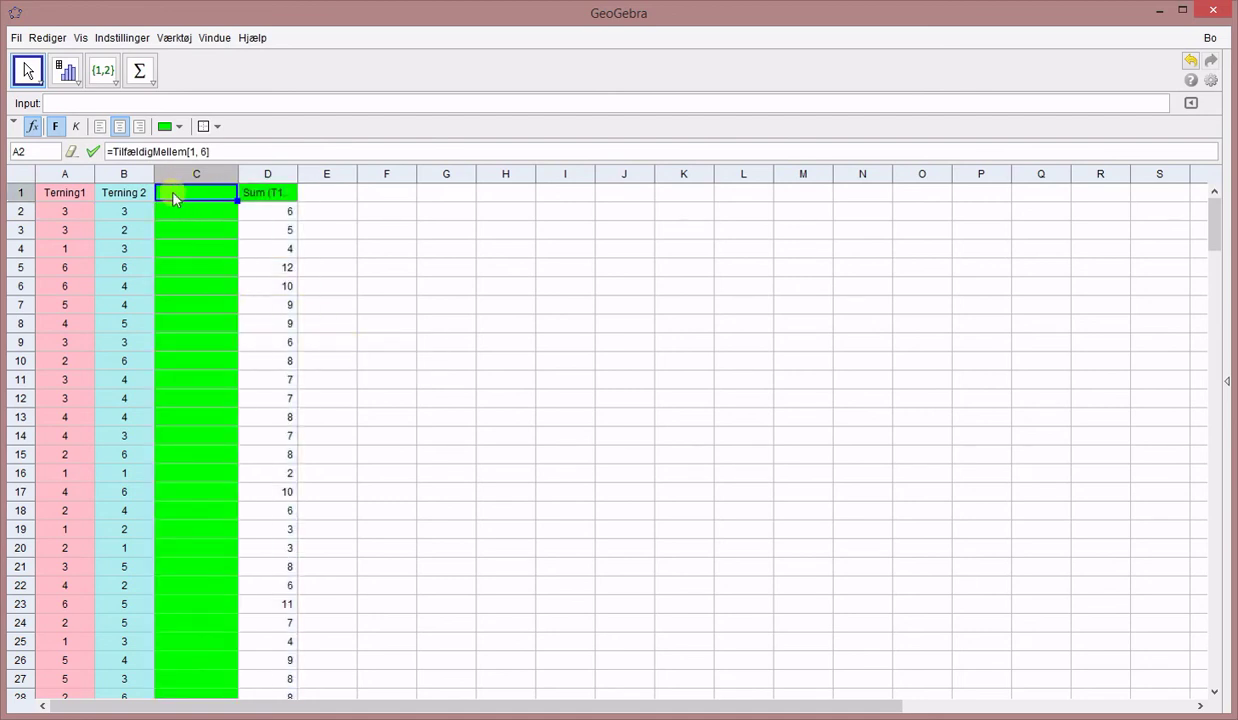